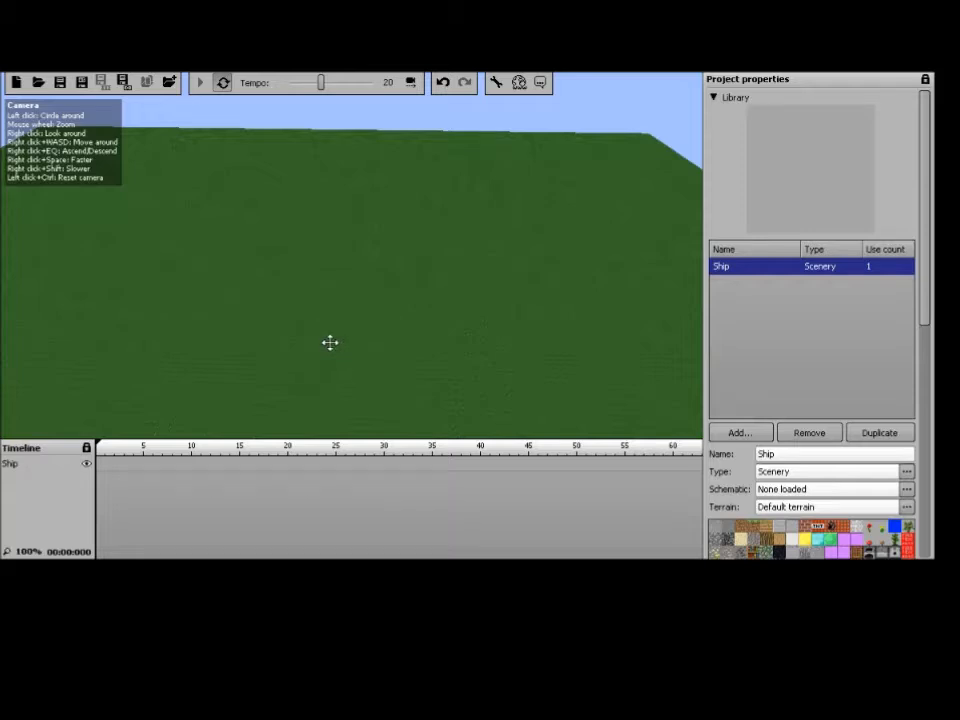
Remove the existing Ship scenery from the project library
{"action": "mouse_move", "coordinate": [478, 280]}
{"action": "left_mouse_down"}
{"action": "mouse_move", "coordinate": [477, 260]}
{"action": "mouse_move", "coordinate": [477, 268]}
{"action": "left_mouse_up"}
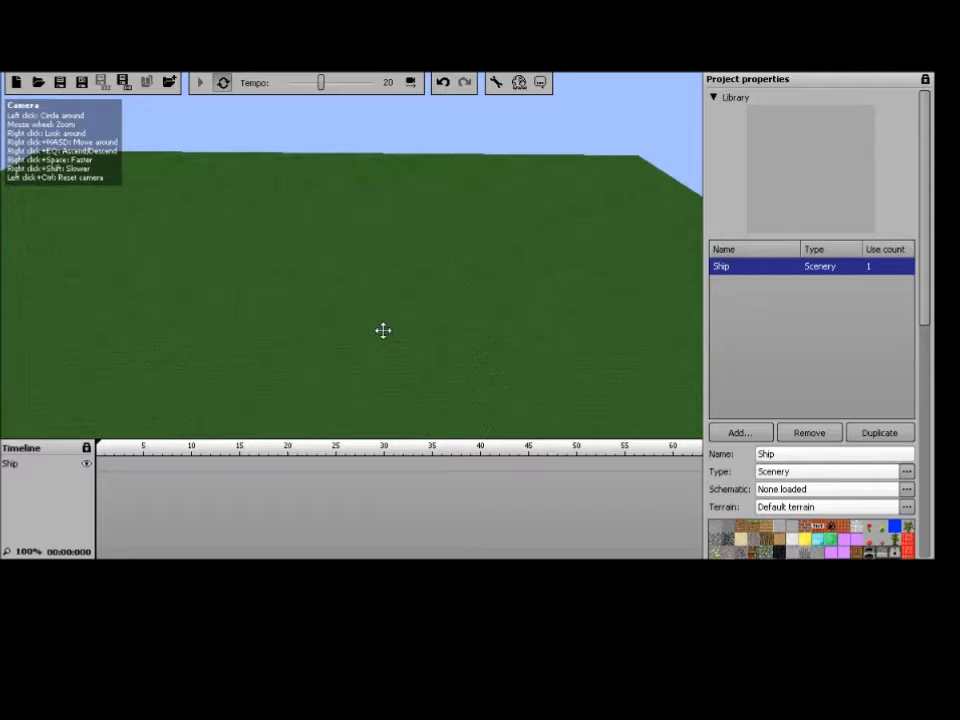
{"action": "right_click_drag", "start_coordinate": [383, 330], "coordinate": [436, 290]}
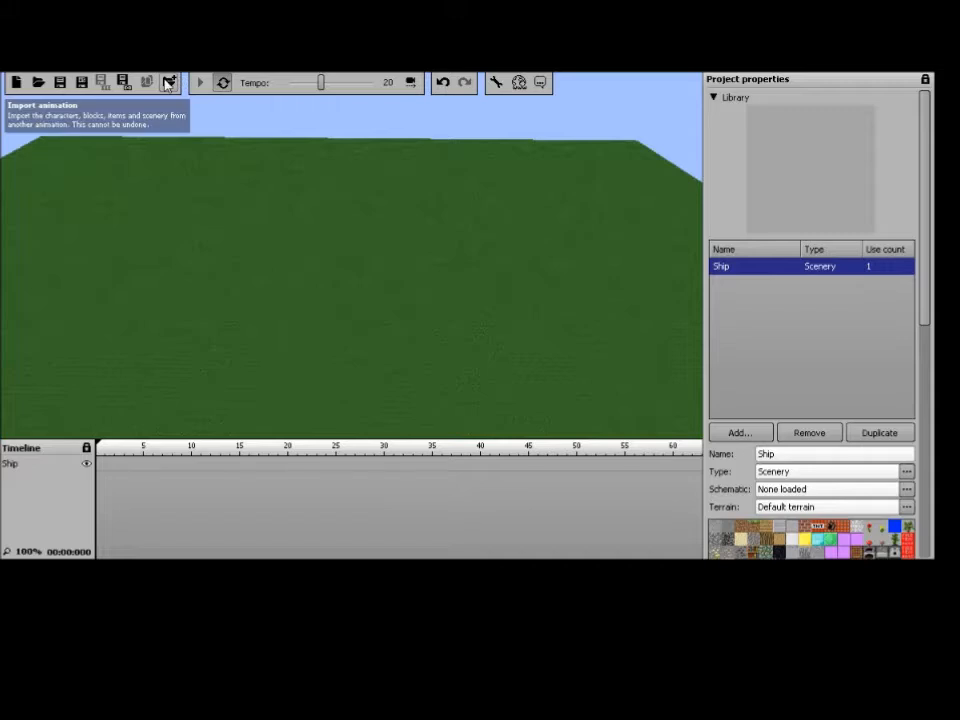
{"action": "right_click_drag", "start_coordinate": [381, 280], "coordinate": [510, 298]}
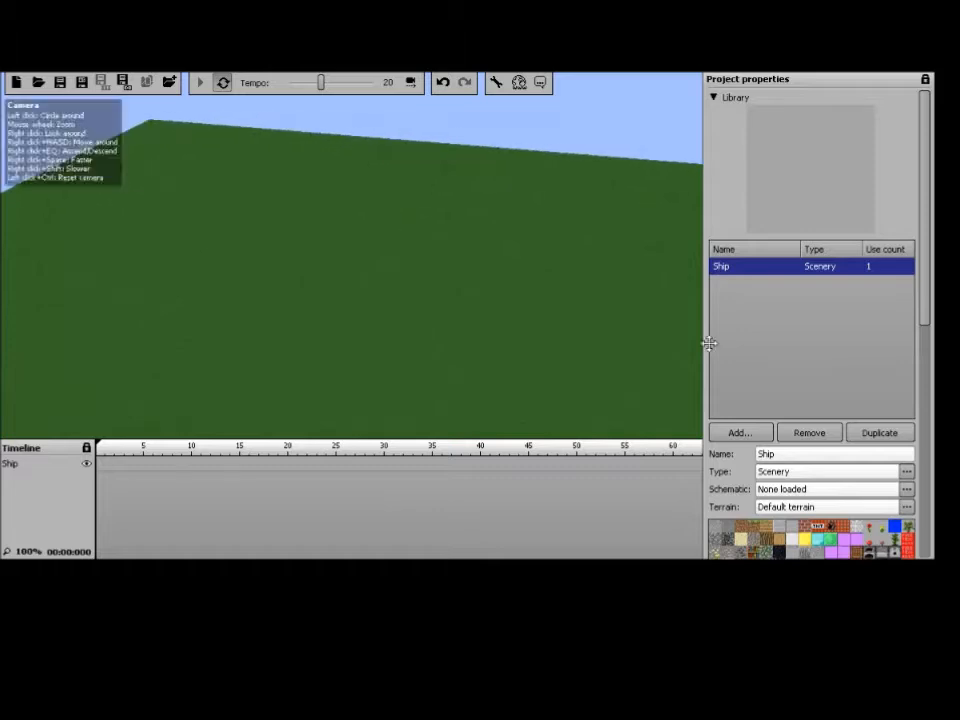
{"action": "left_click", "coordinate": [812, 436]}
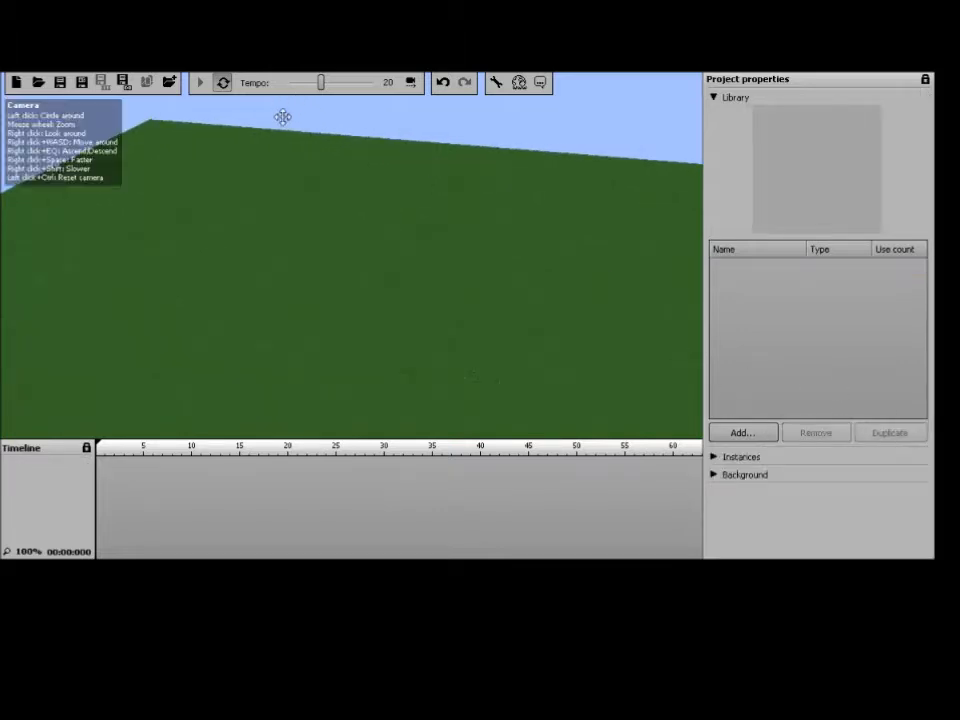
Look over the empty grass terrain by circling, looking around, flying forward and back, and zooming the camera
{"action": "mouse_move", "coordinate": [444, 246]}
{"action": "right_mouse_down"}
{"action": "mouse_move", "coordinate": [440, 254]}
{"action": "mouse_move", "coordinate": [438, 238]}
{"action": "right_mouse_up"}
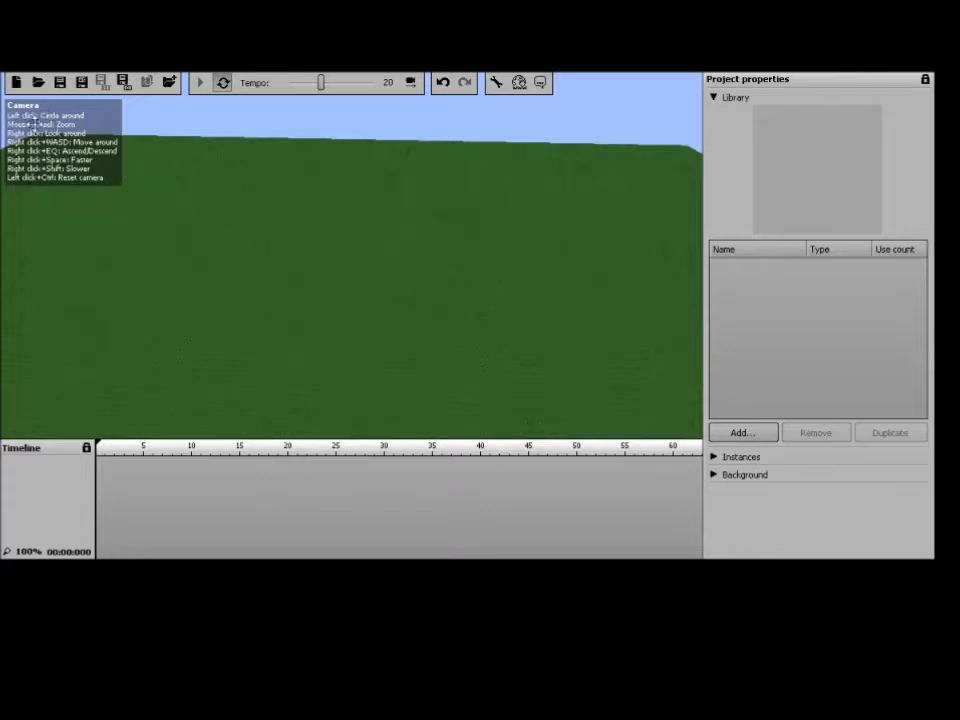
{"action": "left_click_drag", "start_coordinate": [88, 150], "coordinate": [71, 103]}
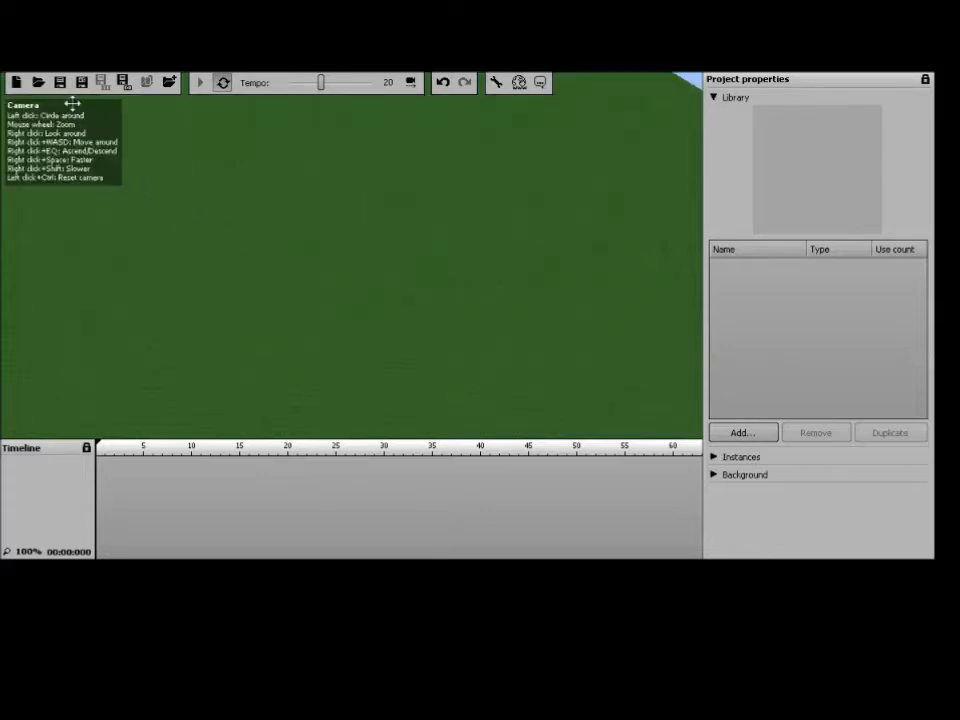
{"action": "right_click_drag", "start_coordinate": [366, 311], "coordinate": [364, 280]}
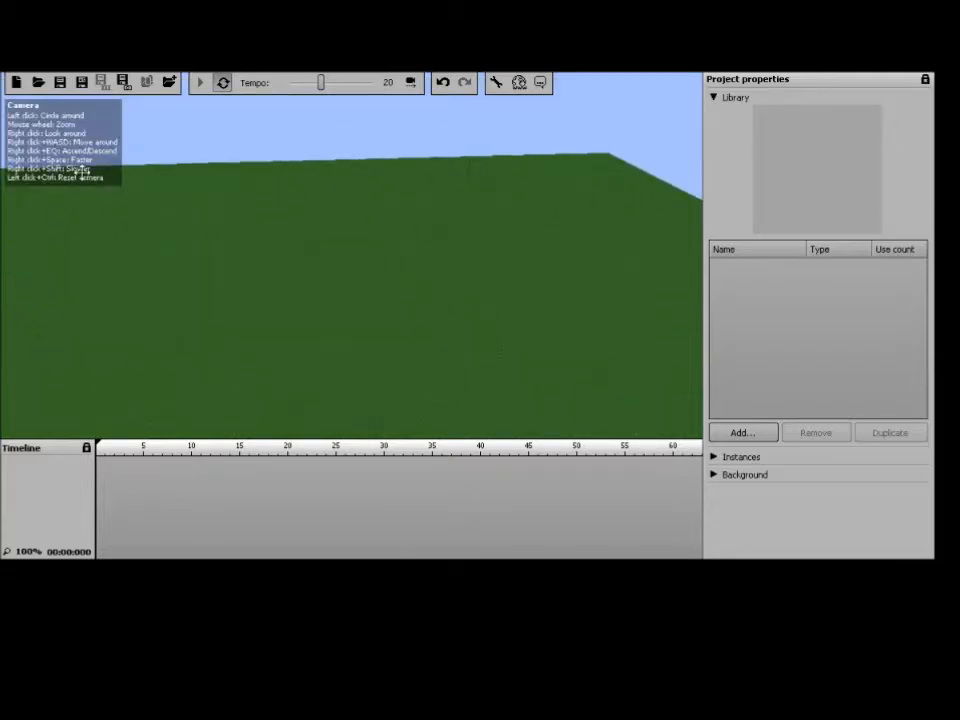
{"action": "right_click_drag", "start_coordinate": [315, 238], "coordinate": [393, 248]}
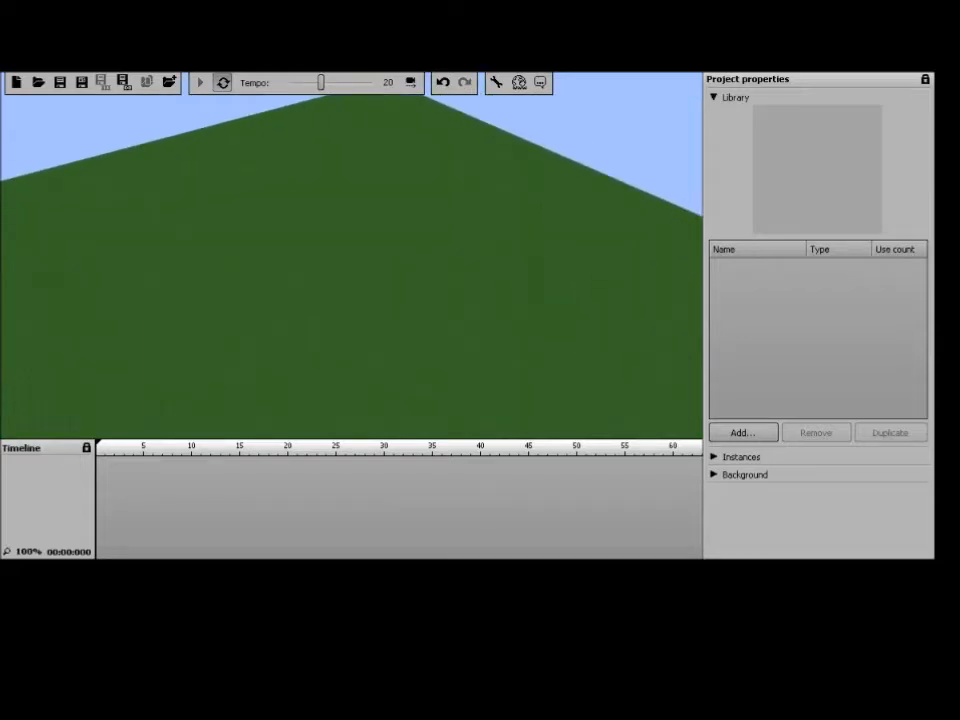
{"action": "key", "text": "w"}
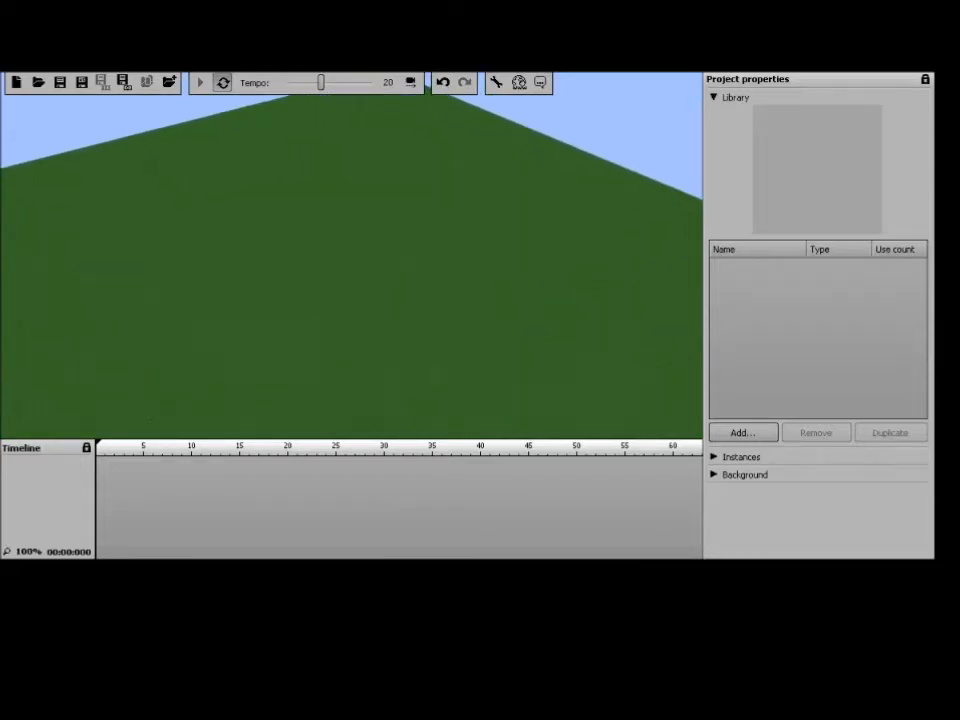
{"action": "key", "text": "w"}
{"action": "right_click_drag", "start_coordinate": [393, 248], "coordinate": [426, 149]}
{"action": "key", "text": "w"}
{"action": "key", "text": "w"}
{"action": "key", "text": "w"}
{"action": "right_click_drag", "start_coordinate": [64, 141], "coordinate": [14, 199]}
{"action": "key", "text": "s"}
{"action": "right_click_drag", "start_coordinate": [476, 437], "coordinate": [461, 426]}
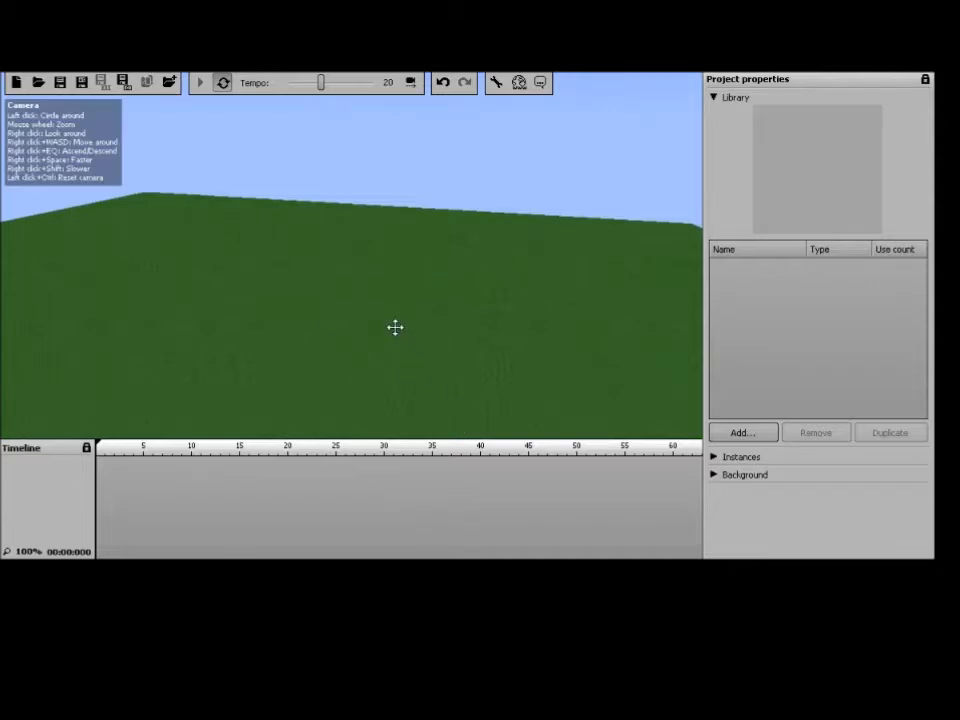
{"action": "scroll", "coordinate": [393, 327], "scroll_direction": "up", "scroll_amount": 2}
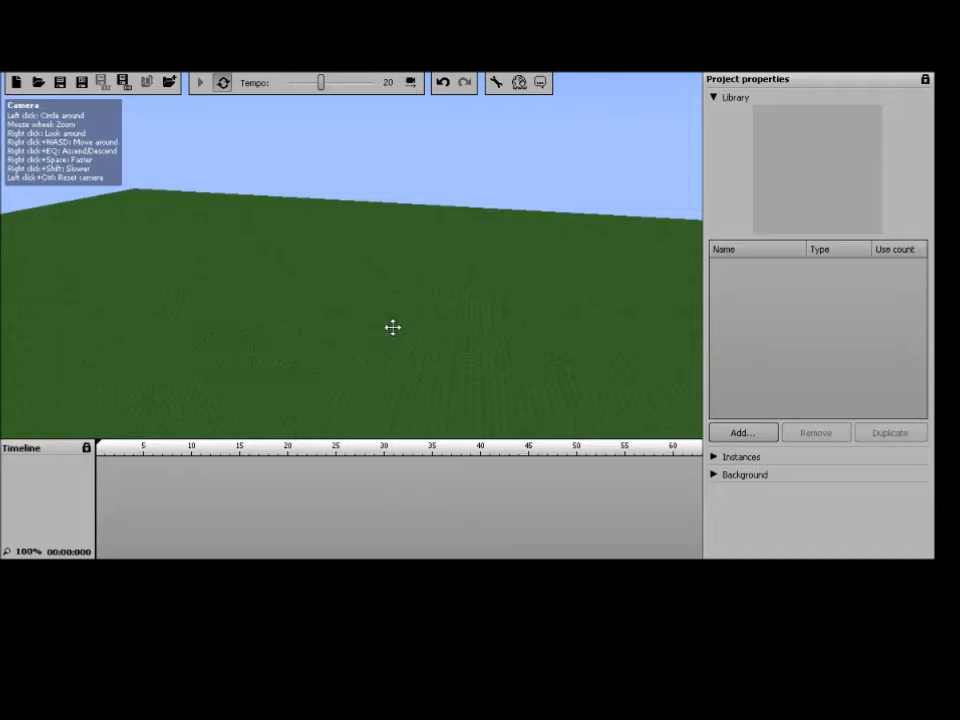
{"action": "scroll", "coordinate": [390, 325], "scroll_direction": "down", "scroll_amount": 2}
{"action": "scroll", "coordinate": [387, 319], "scroll_direction": "down", "scroll_amount": 3}
{"action": "mouse_move", "coordinate": [402, 249]}
{"action": "right_mouse_down"}
{"action": "mouse_move", "coordinate": [375, 385]}
{"action": "mouse_move", "coordinate": [395, 262]}
{"action": "right_mouse_up"}
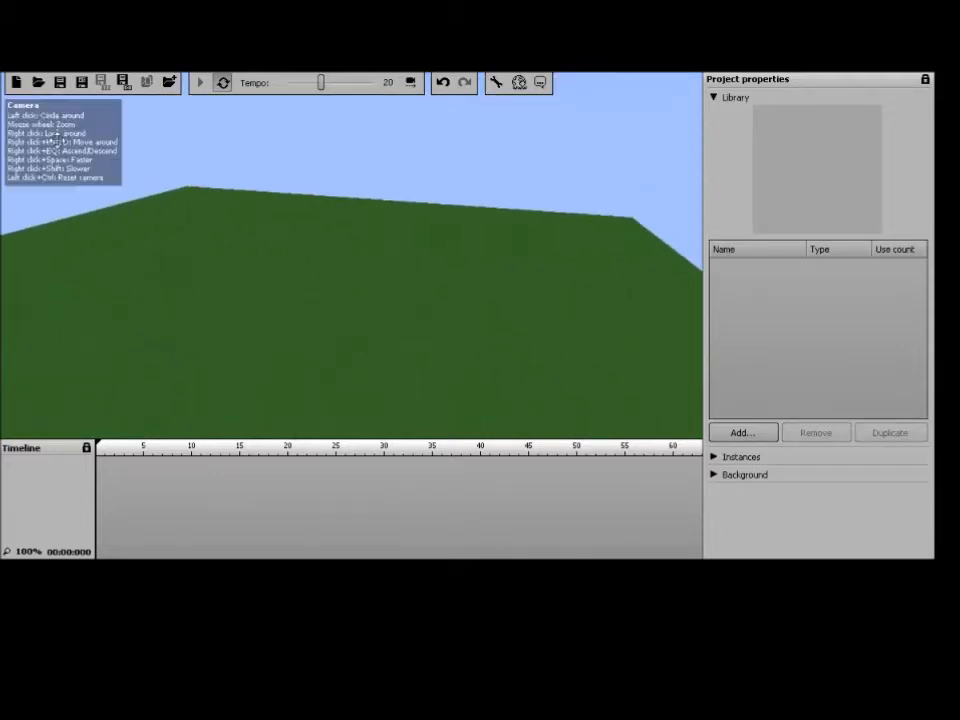
{"action": "scroll", "coordinate": [57, 134], "scroll_direction": "down", "scroll_amount": 3}
{"action": "scroll", "coordinate": [309, 261], "scroll_direction": "up", "scroll_amount": 3}
{"action": "scroll", "coordinate": [307, 263], "scroll_direction": "down", "scroll_amount": 3}
{"action": "scroll", "coordinate": [306, 263], "scroll_direction": "up", "scroll_amount": 1}
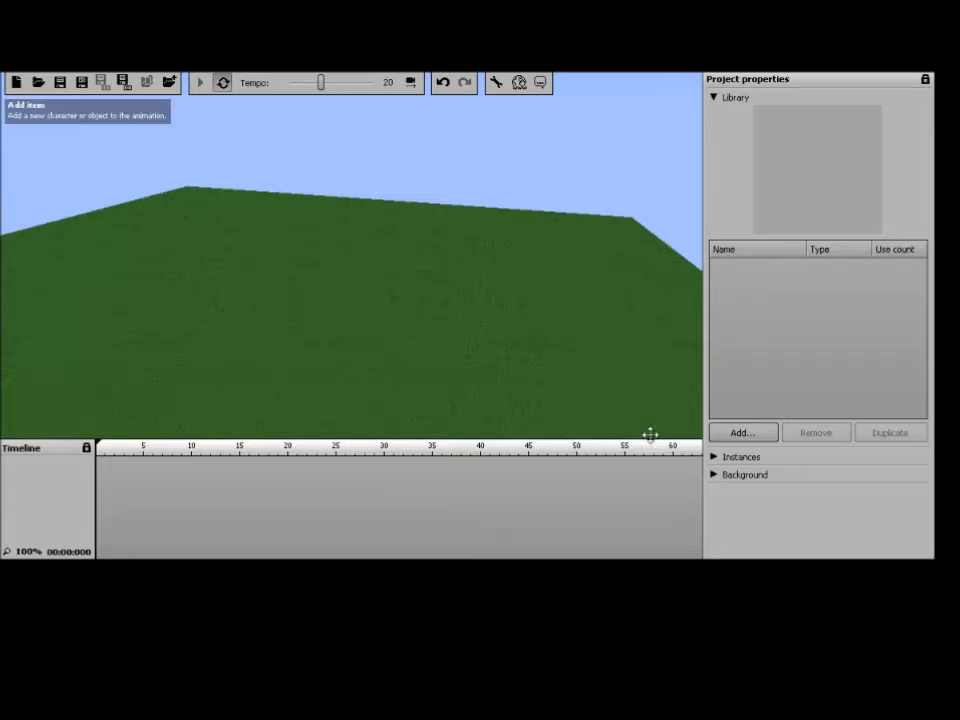
Add a new scenery object and load Swedish ship.schematic from the Schematics folder into it
{"action": "left_click", "coordinate": [716, 434]}
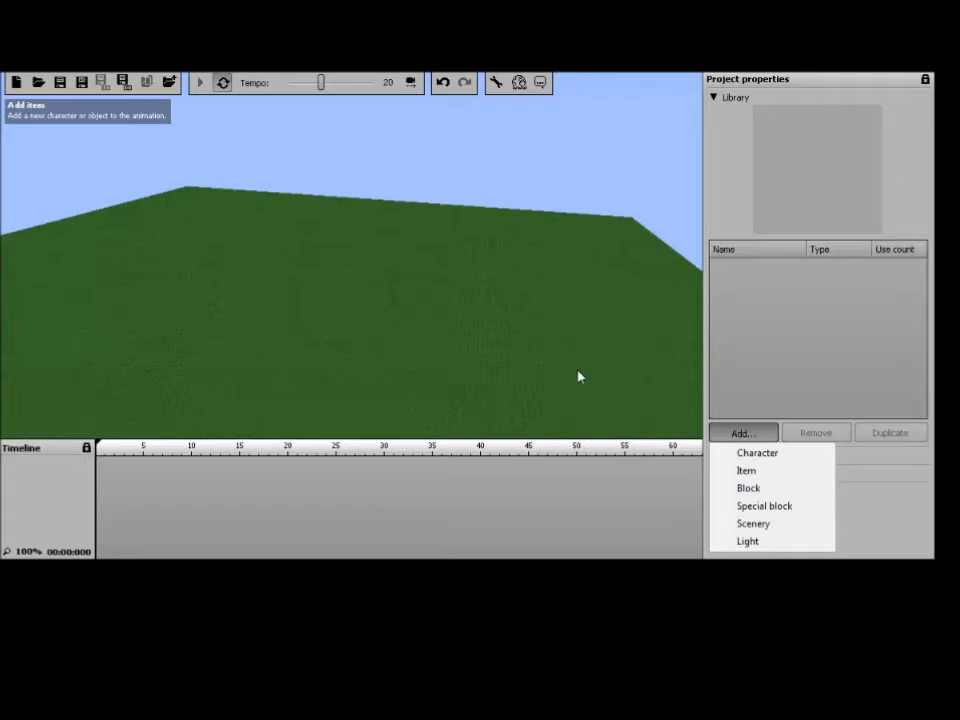
{"action": "left_click", "coordinate": [781, 534]}
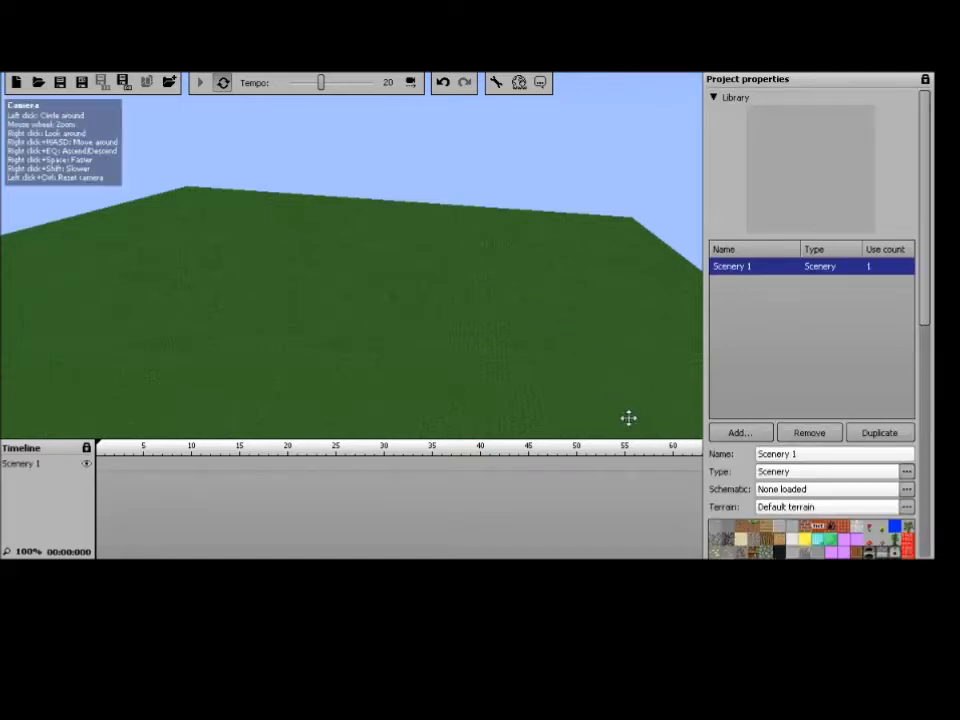
{"action": "left_click", "coordinate": [906, 490]}
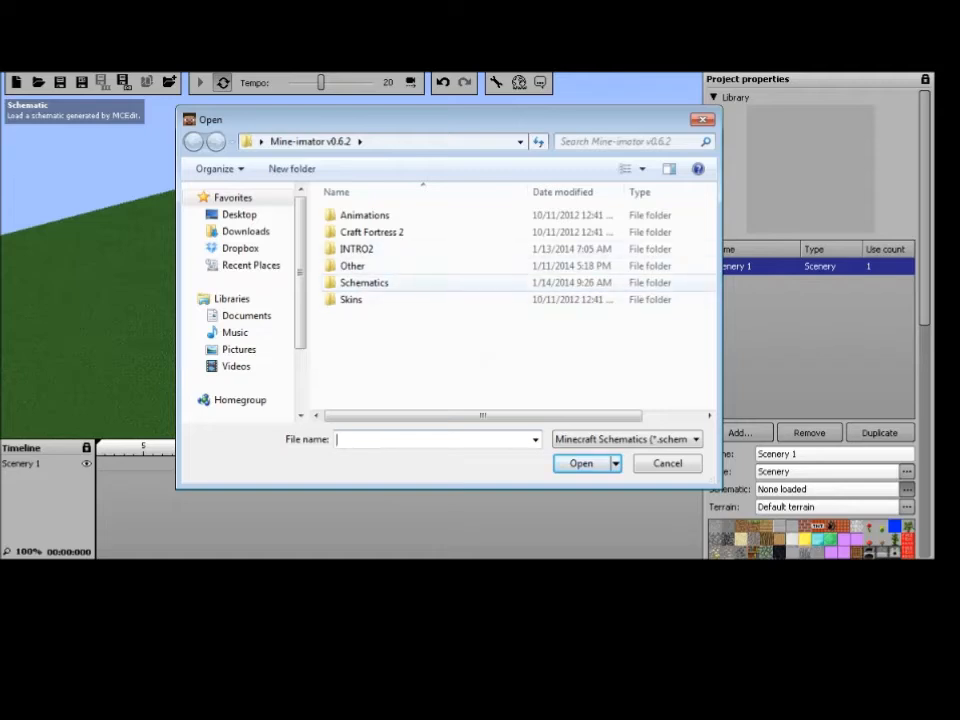
{"action": "double_click", "coordinate": [364, 282]}
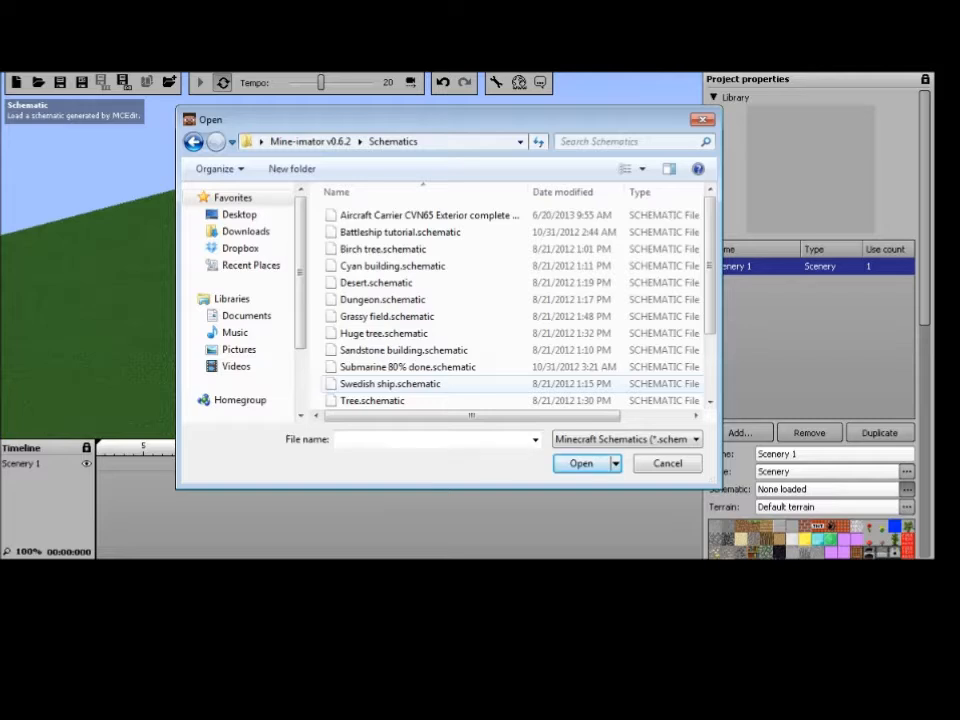
{"action": "double_click", "coordinate": [390, 384]}
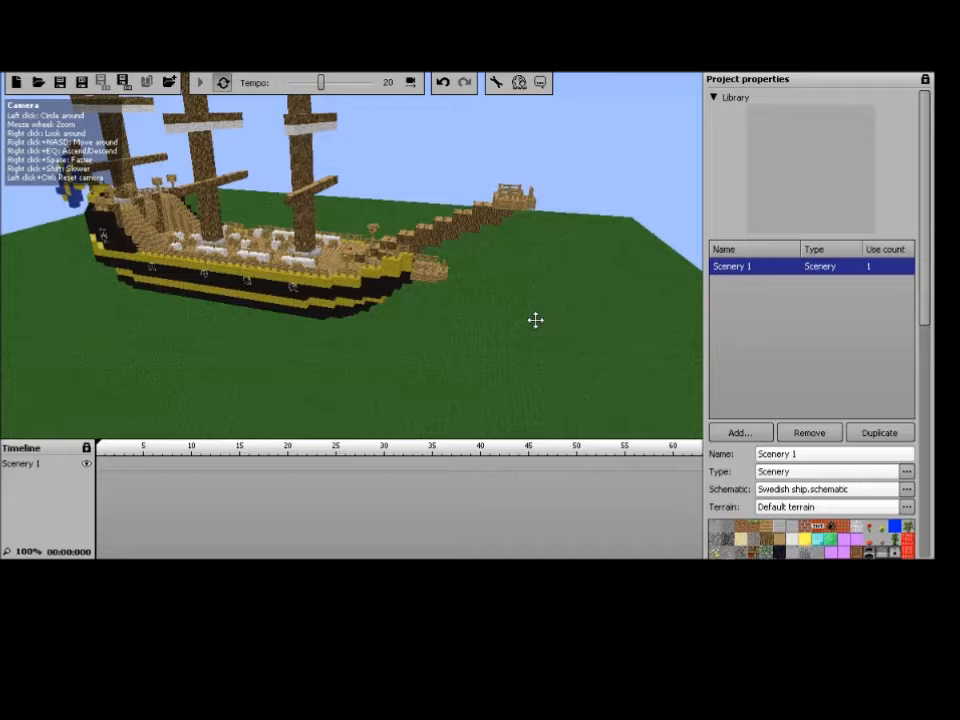
Fly the camera around the loaded ship to examine its deck and hull from close up and from a distance
{"action": "mouse_move", "coordinate": [495, 359]}
{"action": "right_mouse_down"}
{"action": "mouse_move", "coordinate": [450, 349]}
{"action": "mouse_move", "coordinate": [492, 355]}
{"action": "right_mouse_up"}
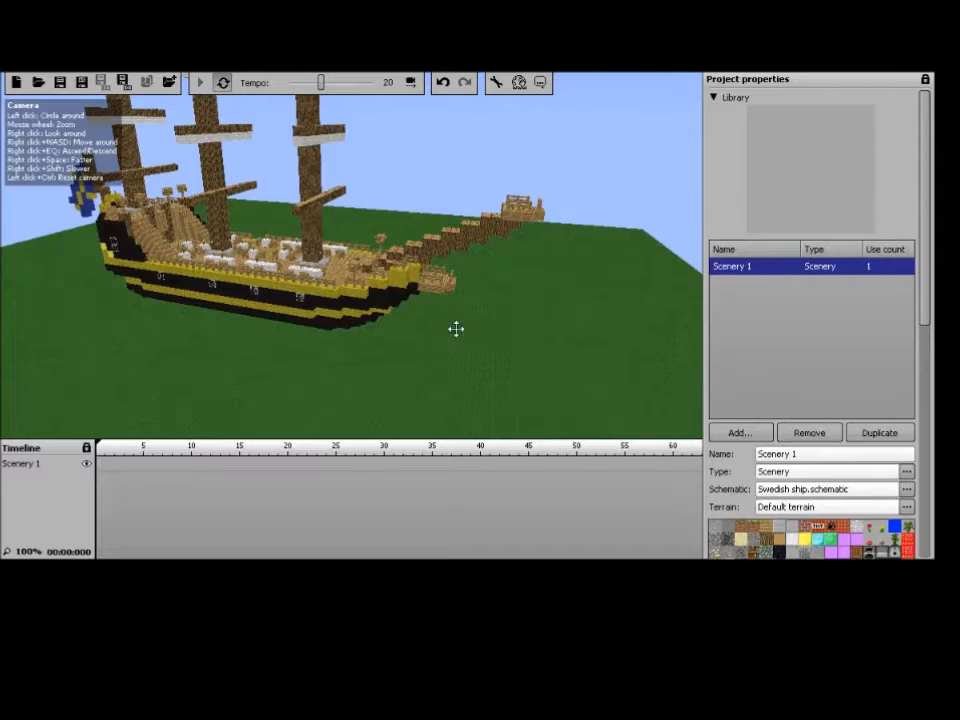
{"action": "right_click_drag", "start_coordinate": [352, 261], "coordinate": [66, 150]}
{"action": "key", "text": "w"}
{"action": "key", "text": "w"}
{"action": "key", "text": "w"}
{"action": "key", "text": "w"}
{"action": "key", "text": "w"}
{"action": "key", "text": "s"}
{"action": "key", "text": "w"}
{"action": "key", "text": "s"}
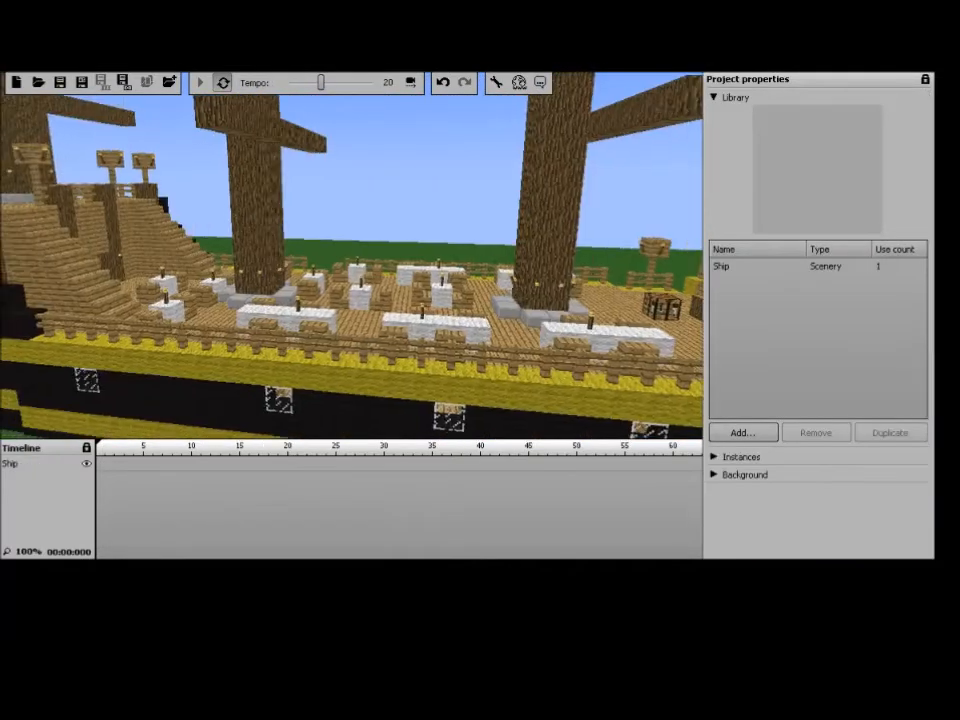
{"action": "mouse_move", "coordinate": [244, 212]}
{"action": "right_mouse_down"}
{"action": "mouse_move", "coordinate": [190, 214]}
{"action": "mouse_move", "coordinate": [244, 246]}
{"action": "mouse_move", "coordinate": [246, 212]}
{"action": "mouse_move", "coordinate": [264, 204]}
{"action": "mouse_move", "coordinate": [268, 262]}
{"action": "mouse_move", "coordinate": [268, 200]}
{"action": "mouse_move", "coordinate": [268, 250]}
{"action": "mouse_move", "coordinate": [256, 218]}
{"action": "mouse_move", "coordinate": [260, 262]}
{"action": "mouse_move", "coordinate": [262, 234]}
{"action": "mouse_move", "coordinate": [244, 234]}
{"action": "mouse_move", "coordinate": [244, 262]}
{"action": "mouse_move", "coordinate": [236, 228]}
{"action": "right_mouse_up"}
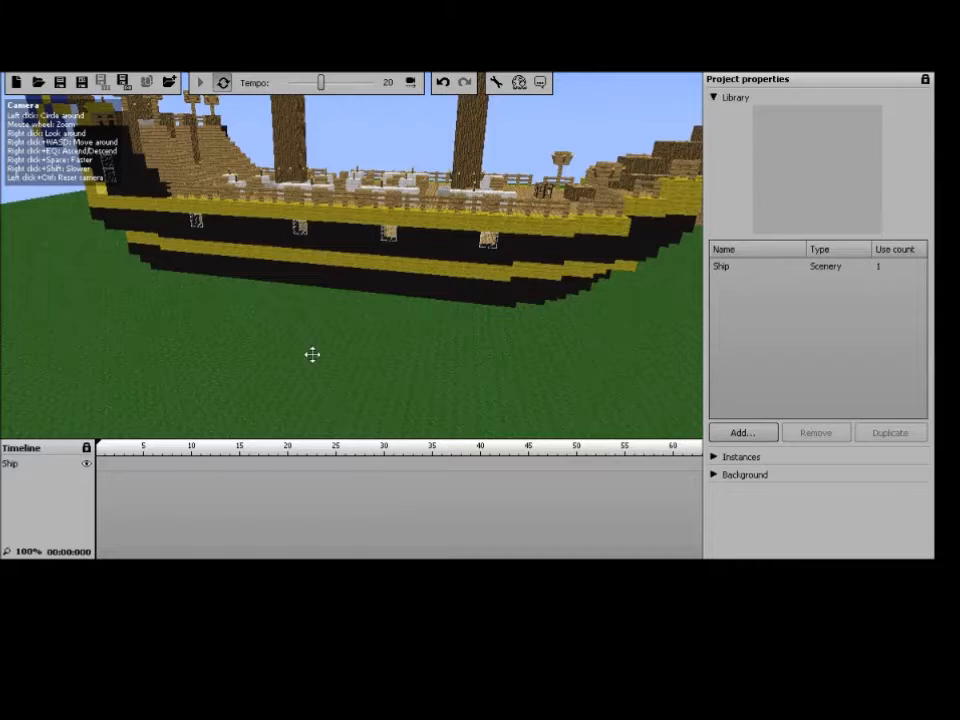
Expand the background settings and move the sun around the sky circle, leaving it slightly left of the highest point
{"action": "left_click", "coordinate": [745, 475]}
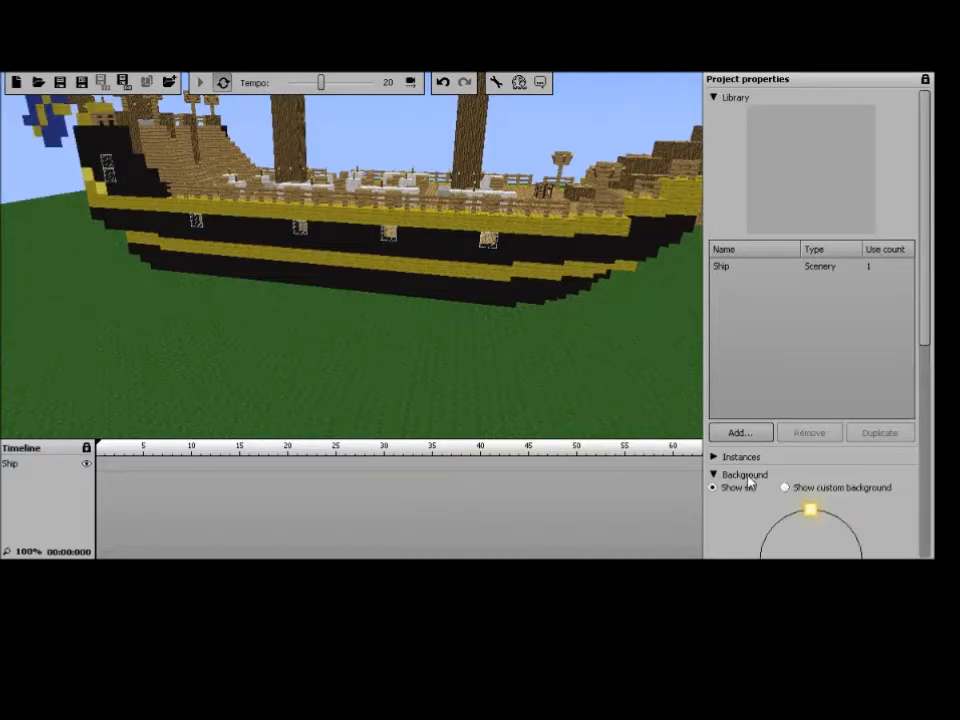
{"action": "left_click_drag", "start_coordinate": [927, 300], "coordinate": [927, 386]}
{"action": "left_click_drag", "start_coordinate": [810, 354], "coordinate": [556, 329]}
{"action": "right_click_drag", "start_coordinate": [556, 329], "coordinate": [424, 310]}
{"action": "left_click_drag", "start_coordinate": [760, 399], "coordinate": [778, 336]}
{"action": "right_click_drag", "start_coordinate": [600, 325], "coordinate": [530, 215]}
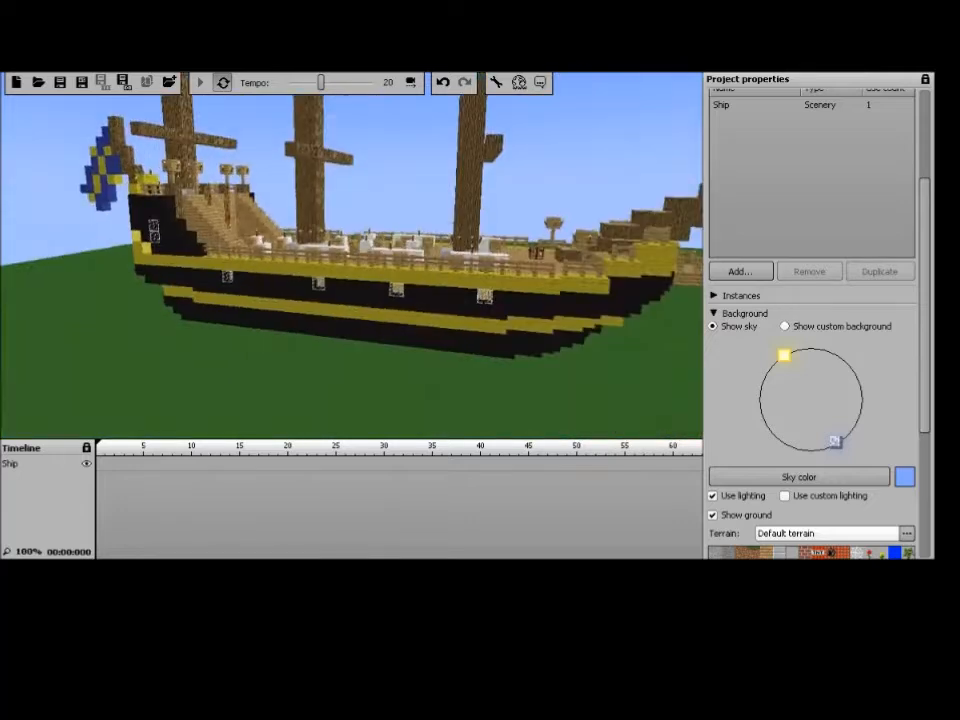
{"action": "right_click_drag", "start_coordinate": [583, 364], "coordinate": [583, 364]}
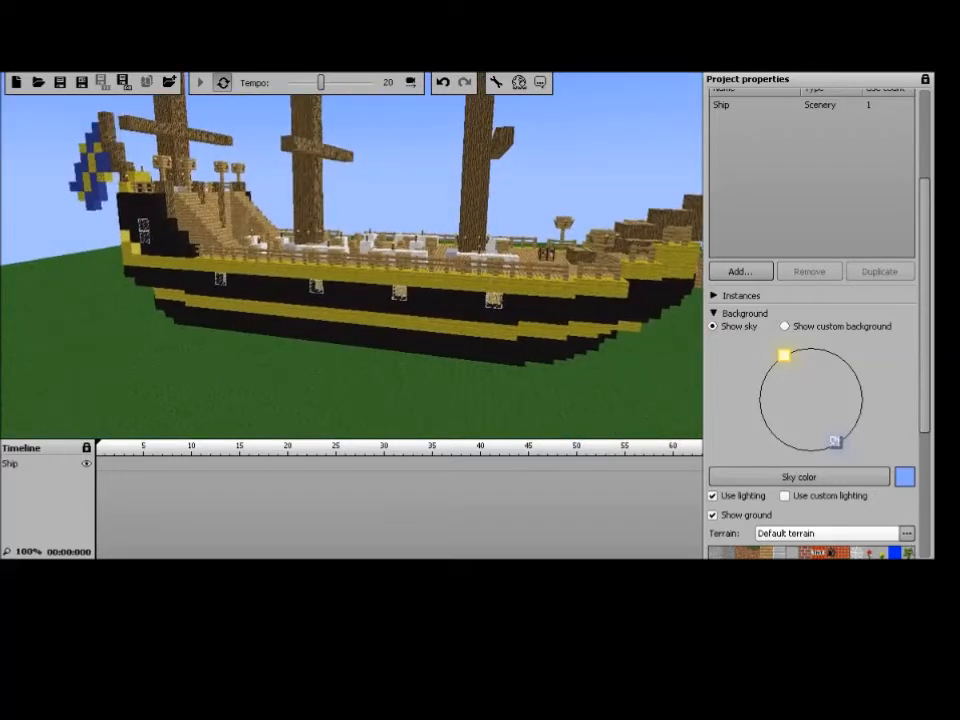
Try pumpkin, torch, lapis lazuli and plain blue blocks as the ground surface
{"action": "left_click_drag", "start_coordinate": [926, 273], "coordinate": [919, 413]}
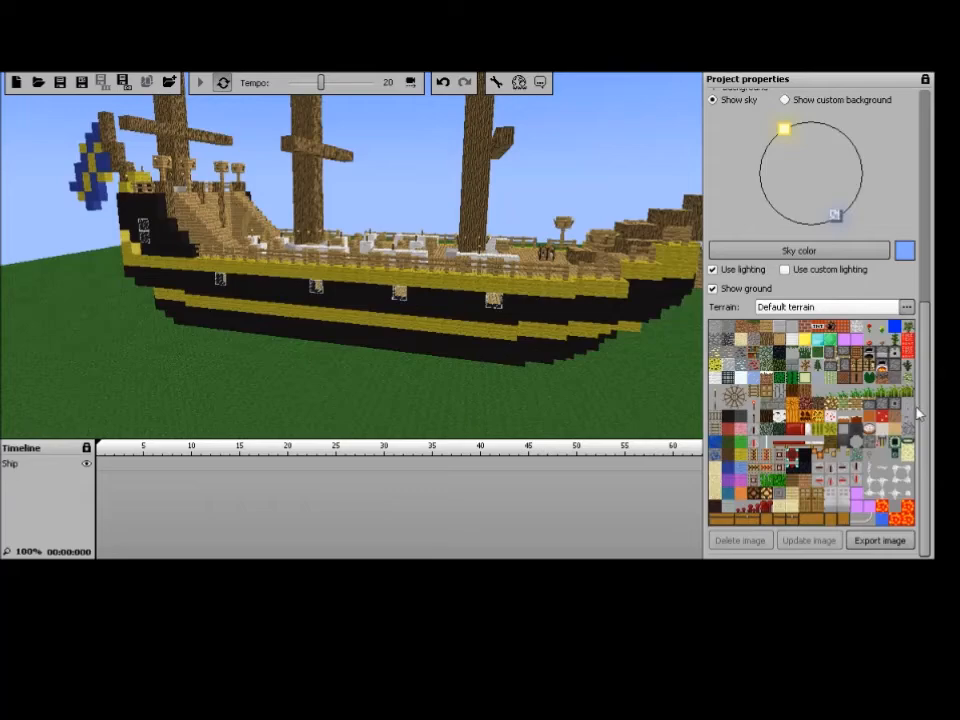
{"action": "left_click", "coordinate": [794, 419]}
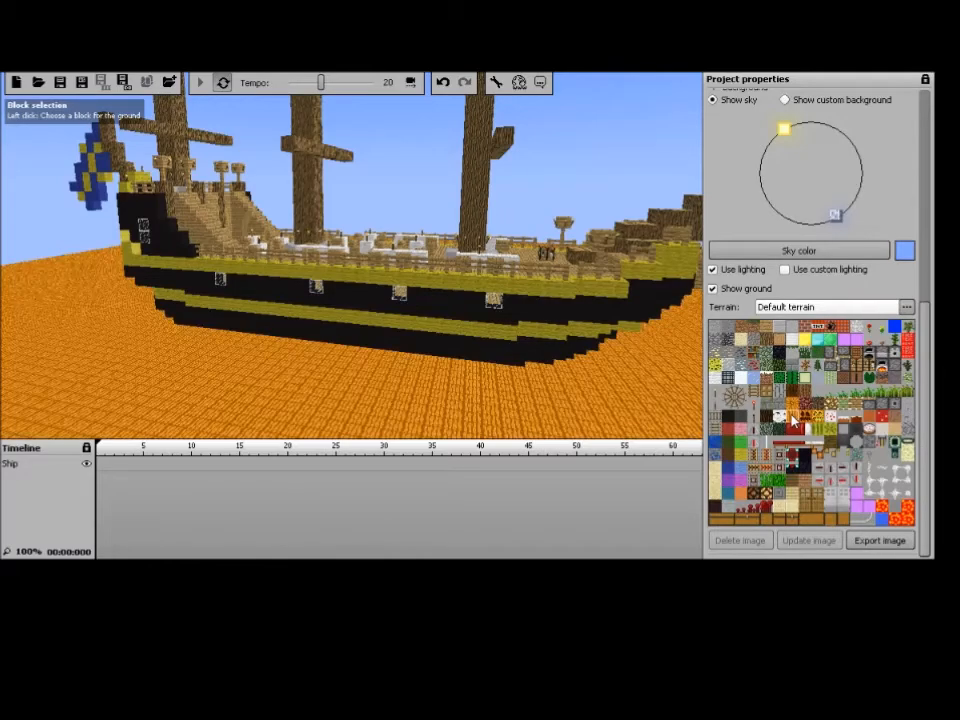
{"action": "left_click", "coordinate": [720, 400]}
{"action": "right_click_drag", "start_coordinate": [619, 200], "coordinate": [619, 121]}
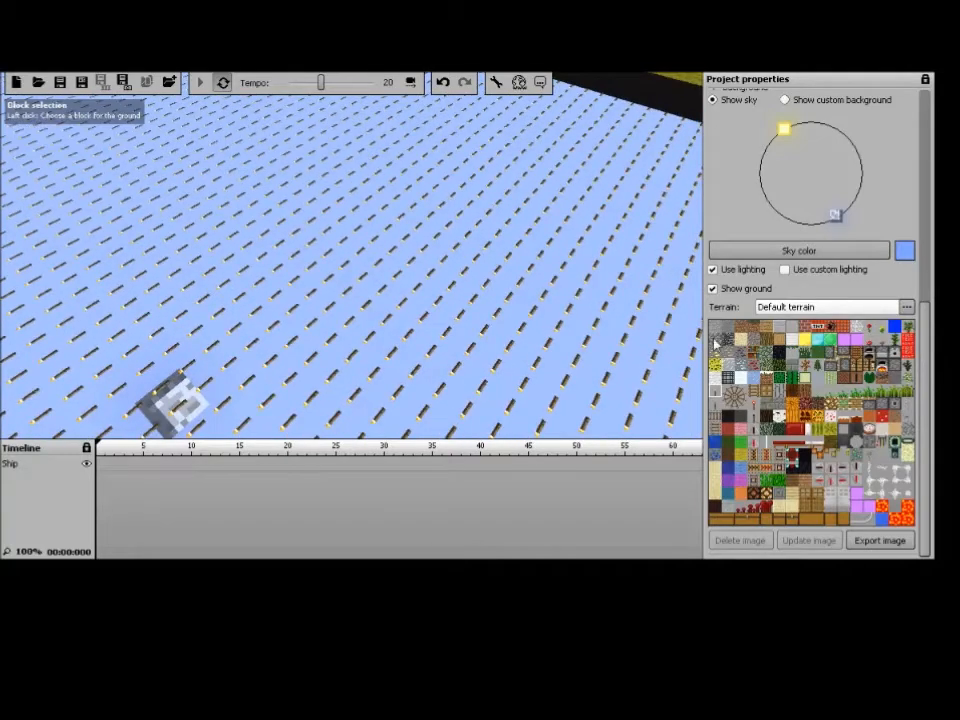
{"action": "left_click", "coordinate": [717, 444]}
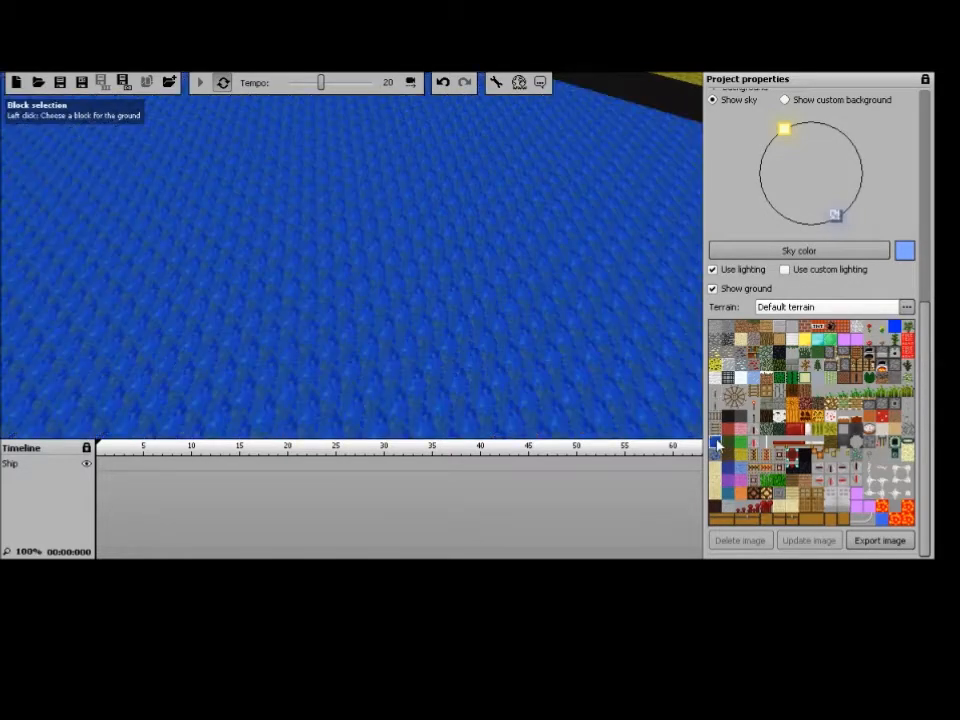
{"action": "right_click_drag", "start_coordinate": [228, 302], "coordinate": [240, 255]}
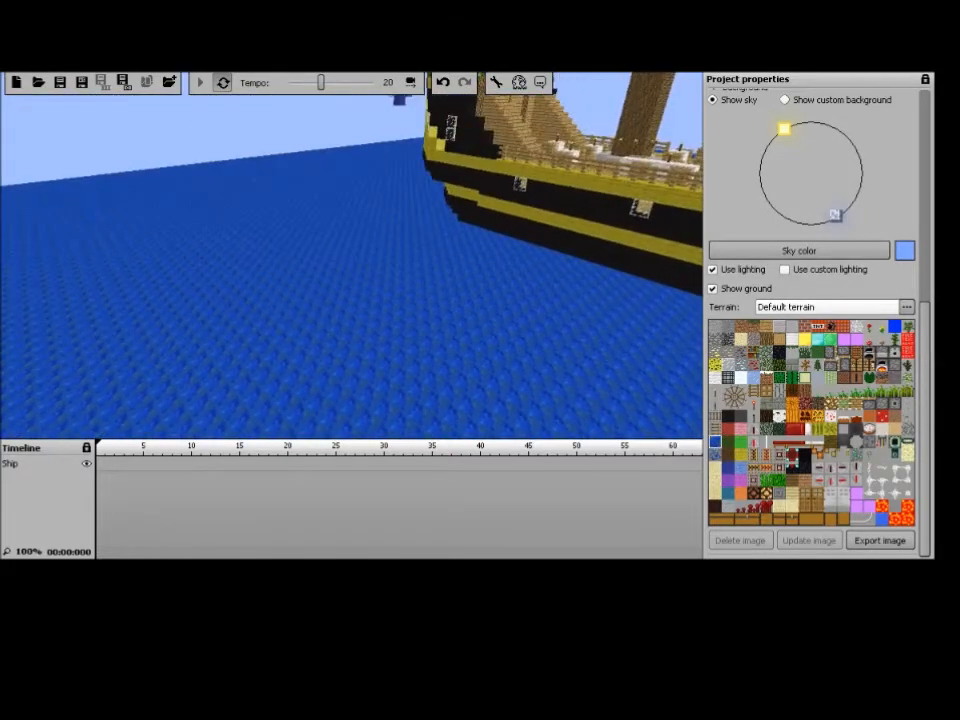
{"action": "left_click", "coordinate": [716, 456]}
{"action": "left_click", "coordinate": [718, 446]}
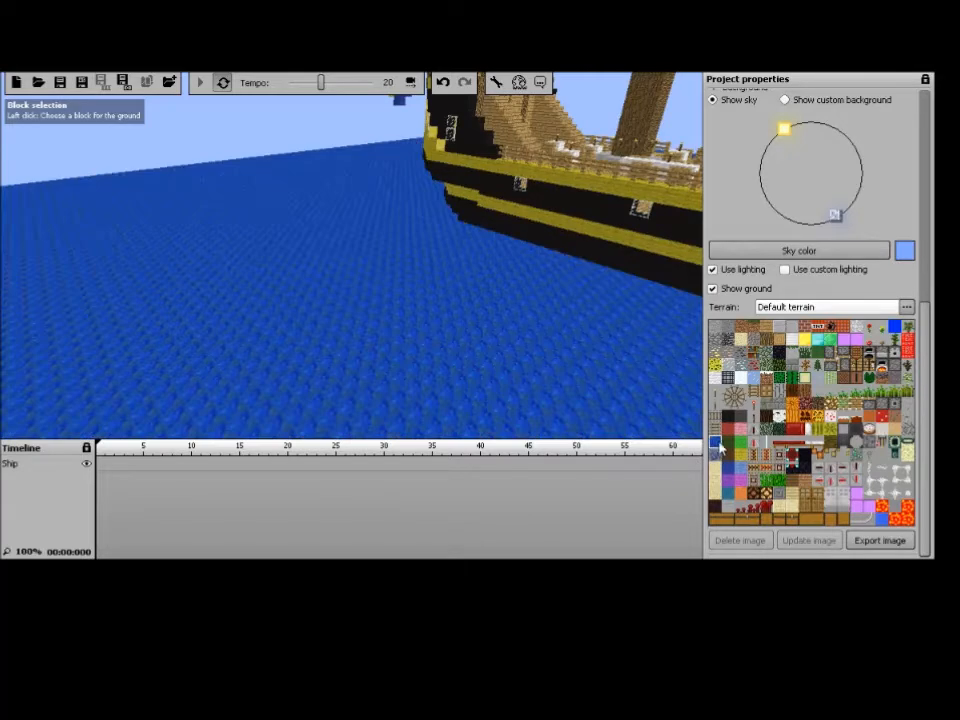
{"action": "left_click", "coordinate": [897, 328]}
{"action": "right_click_drag", "start_coordinate": [489, 334], "coordinate": [350, 330]}
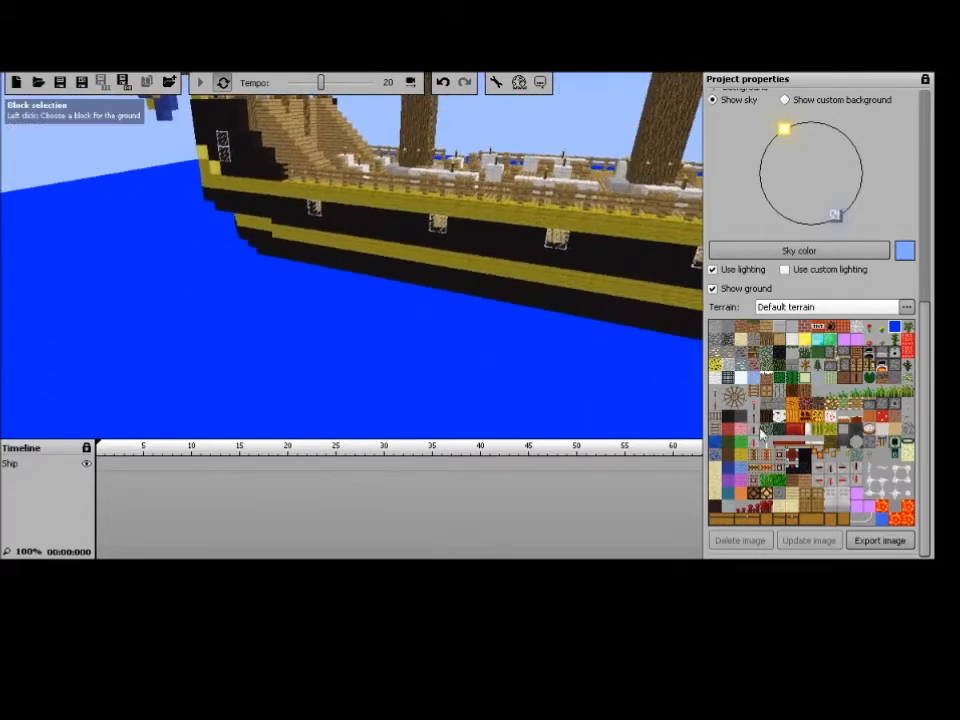
Set the ground to the lapis lazuli block so it resembles water, and collapse the background settings
{"action": "left_click", "coordinate": [718, 445]}
{"action": "right_click_drag", "start_coordinate": [463, 416], "coordinate": [405, 435]}
{"action": "mouse_move", "coordinate": [385, 190]}
{"action": "right_mouse_down"}
{"action": "mouse_move", "coordinate": [350, 195]}
{"action": "mouse_move", "coordinate": [385, 190]}
{"action": "right_mouse_up"}
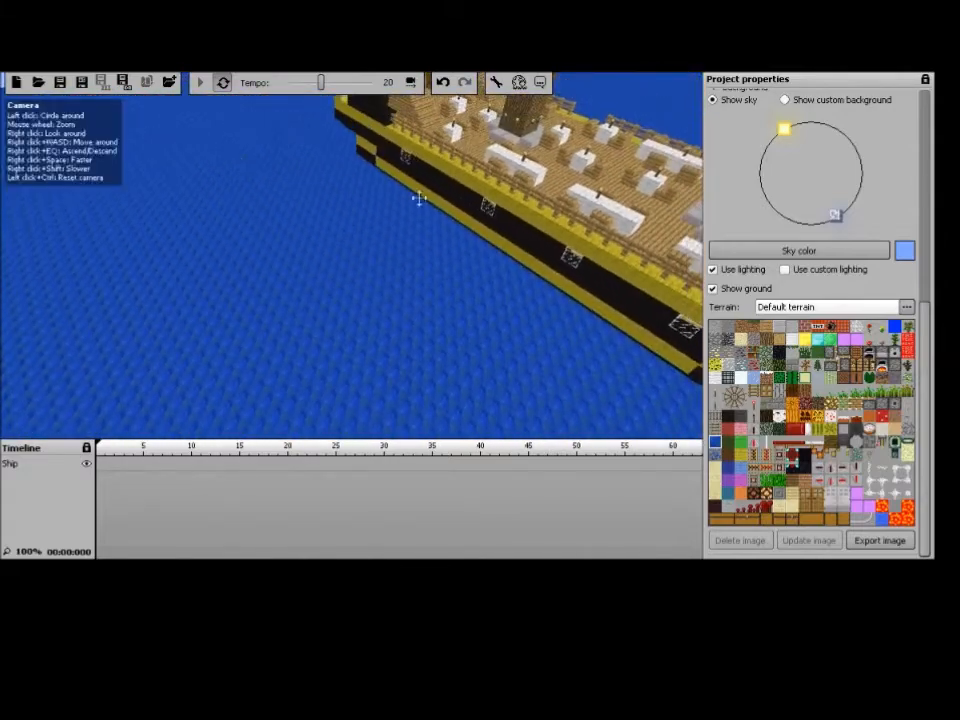
{"action": "mouse_move", "coordinate": [489, 241]}
{"action": "right_mouse_down"}
{"action": "mouse_move", "coordinate": [435, 275]}
{"action": "mouse_move", "coordinate": [490, 205]}
{"action": "mouse_move", "coordinate": [600, 195]}
{"action": "mouse_move", "coordinate": [465, 215]}
{"action": "mouse_move", "coordinate": [495, 225]}
{"action": "right_mouse_up"}
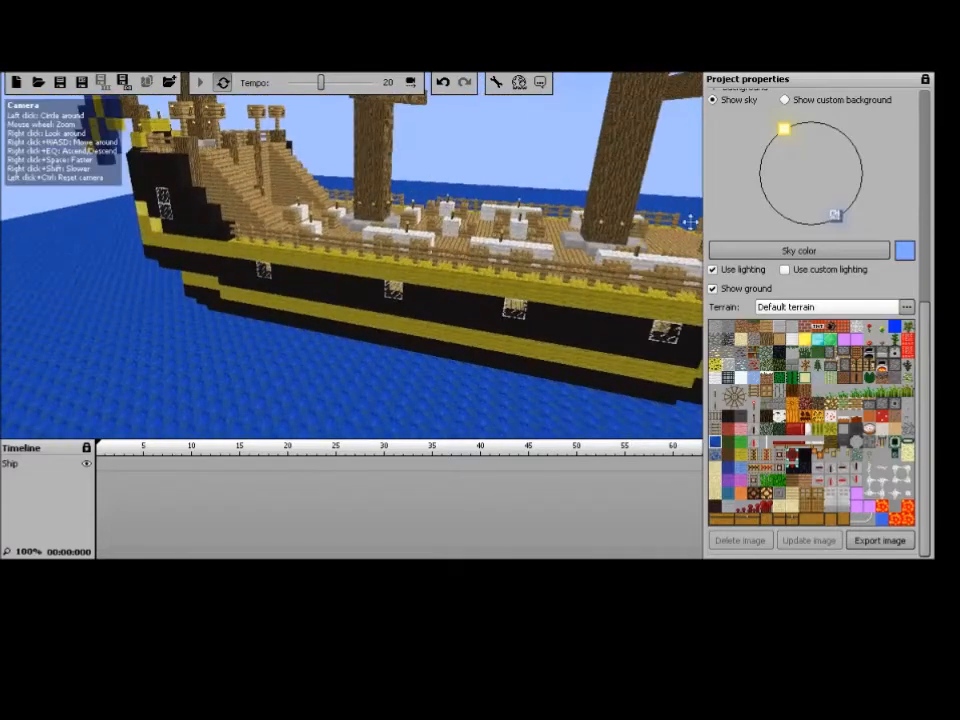
{"action": "left_click_drag", "start_coordinate": [926, 337], "coordinate": [921, 130]}
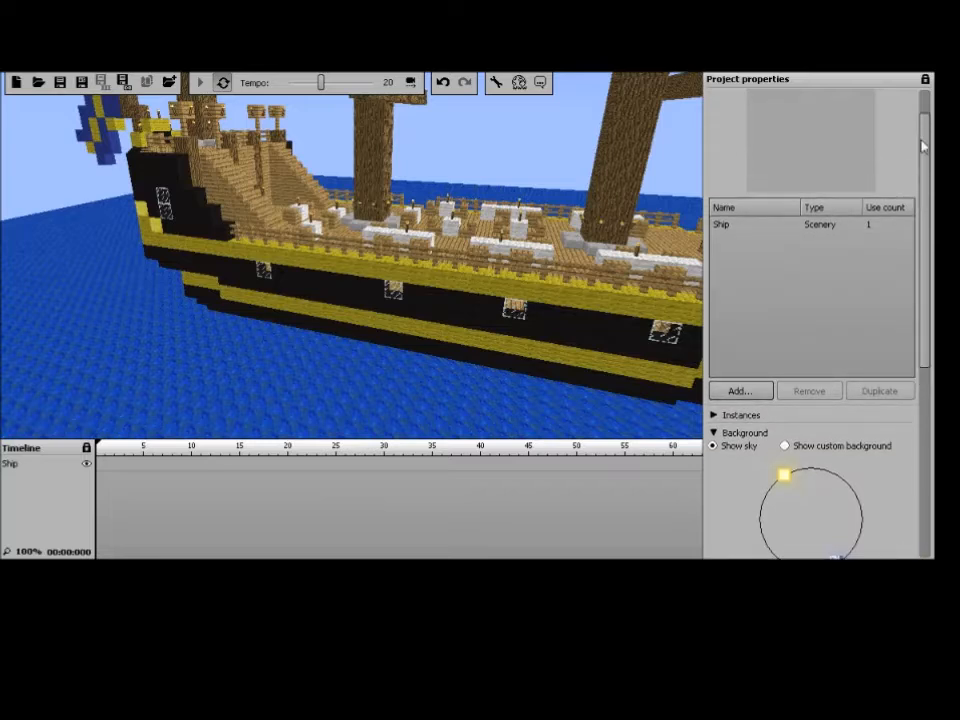
{"action": "left_click", "coordinate": [715, 433]}
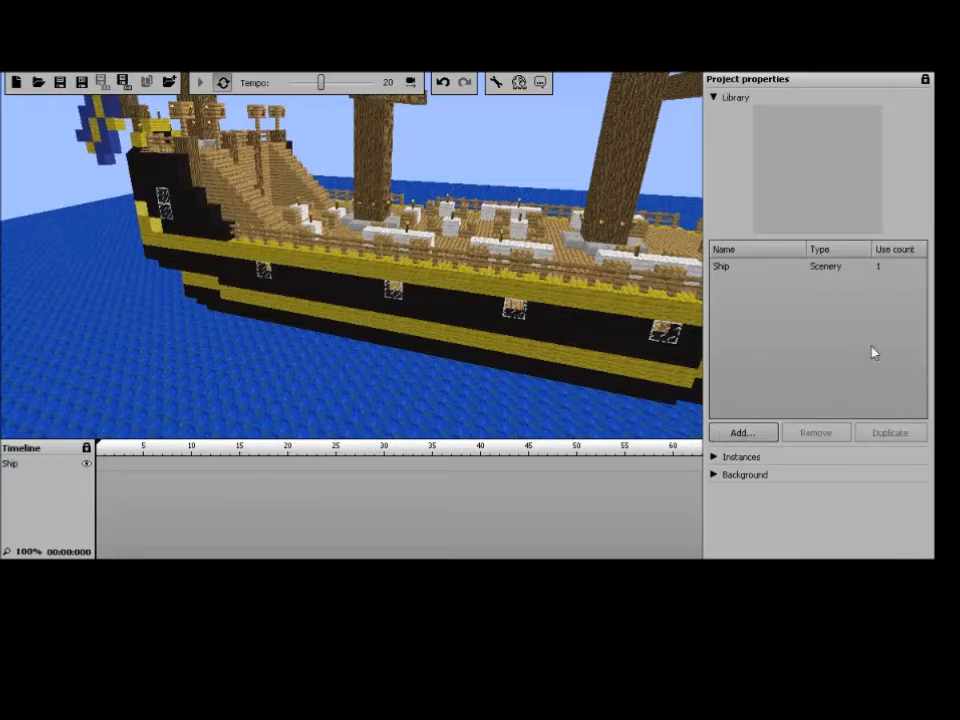
Add a new character to the library of the ship scene
{"action": "key", "text": "d"}
{"action": "right_click_drag", "start_coordinate": [549, 336], "coordinate": [549, 336]}
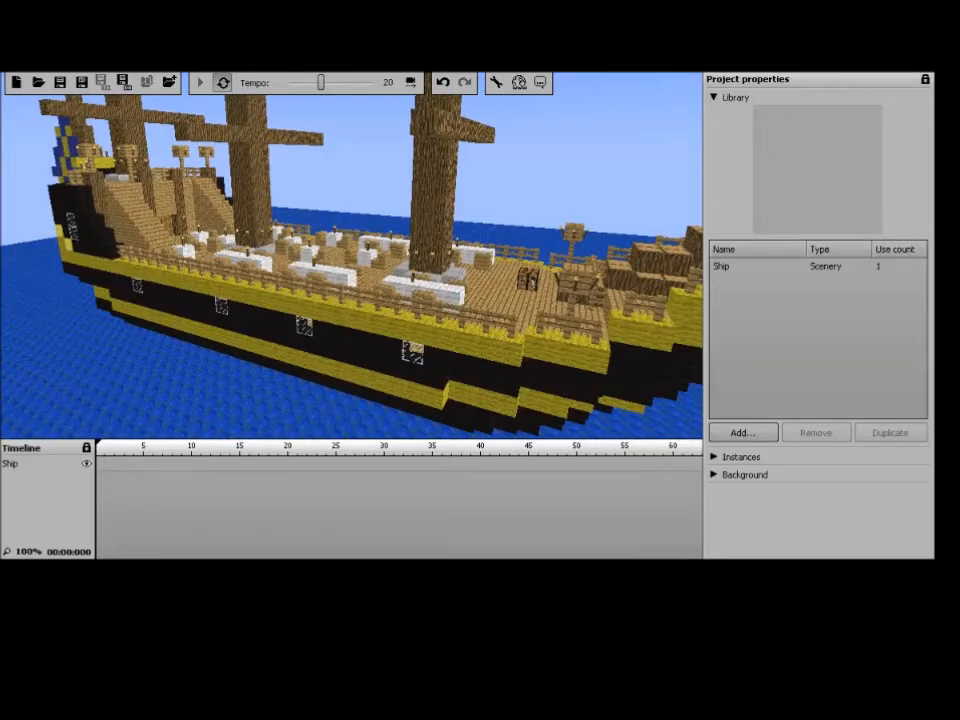
{"action": "right_click_drag", "start_coordinate": [72, 133], "coordinate": [62, 133]}
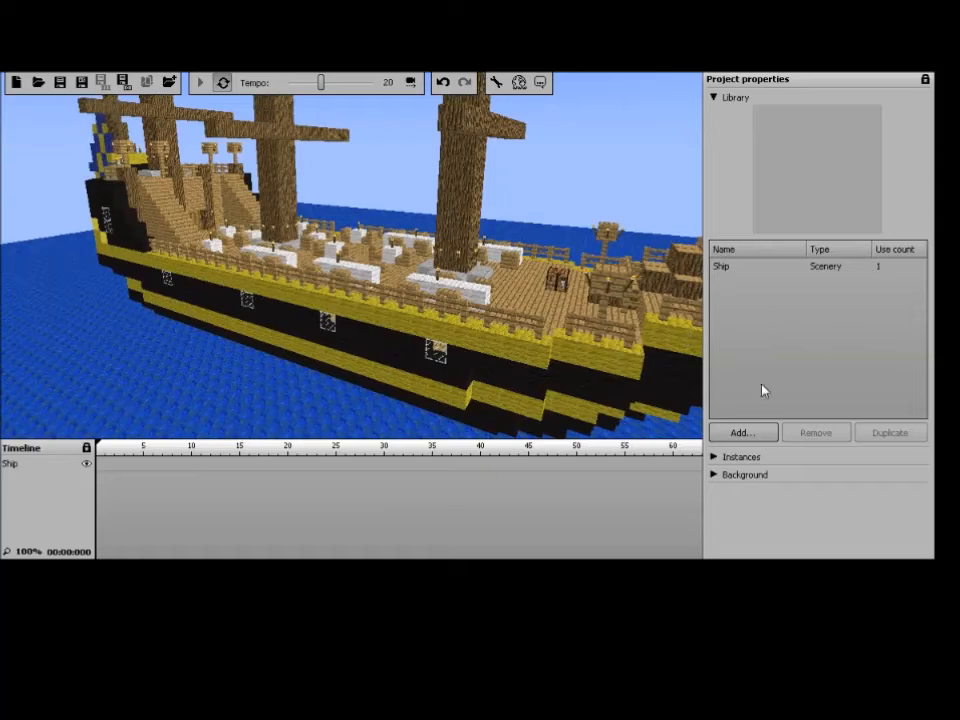
{"action": "left_click", "coordinate": [760, 433]}
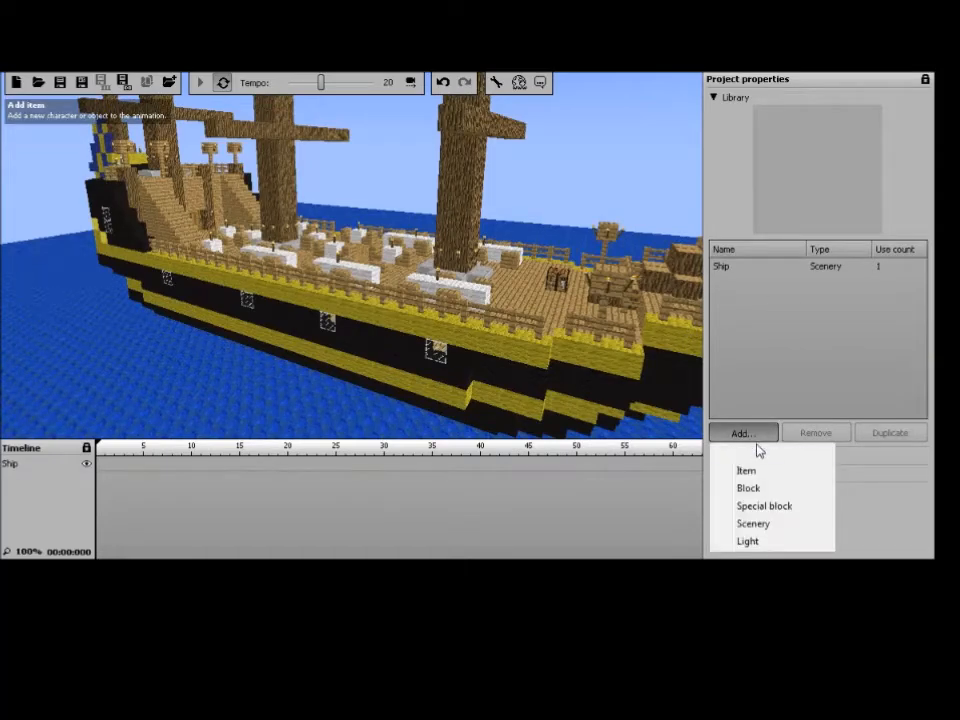
{"action": "left_click", "coordinate": [755, 454]}
Examine the ship's hull and deck from close up and from farther out over the water
{"action": "right_click_drag", "start_coordinate": [483, 260], "coordinate": [483, 290]}
{"action": "key", "text": "w"}
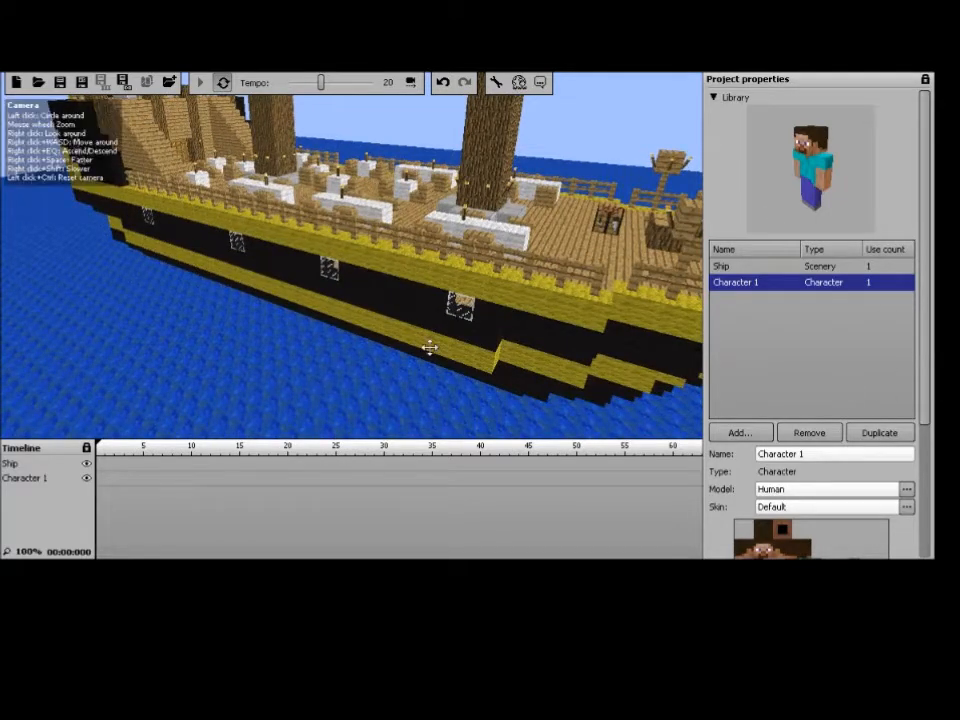
{"action": "key", "text": "w"}
{"action": "mouse_move", "coordinate": [366, 375]}
{"action": "right_mouse_down"}
{"action": "mouse_move", "coordinate": [374, 410]}
{"action": "mouse_move", "coordinate": [362, 407]}
{"action": "mouse_move", "coordinate": [365, 372]}
{"action": "mouse_move", "coordinate": [372, 412]}
{"action": "mouse_move", "coordinate": [368, 398]}
{"action": "right_mouse_up"}
{"action": "key", "text": "w"}
{"action": "key", "text": "w"}
{"action": "key", "text": "s"}
{"action": "key", "text": "s"}
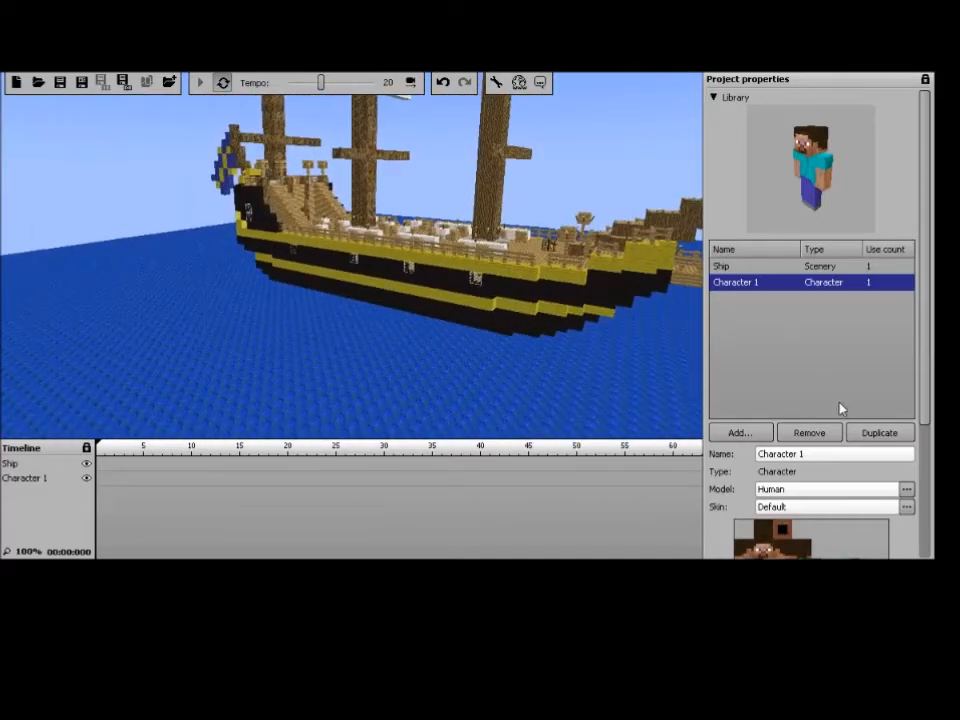
Rename the new character as DylanVsMinecraft and deselect it in the library
{"action": "left_click", "coordinate": [816, 454]}
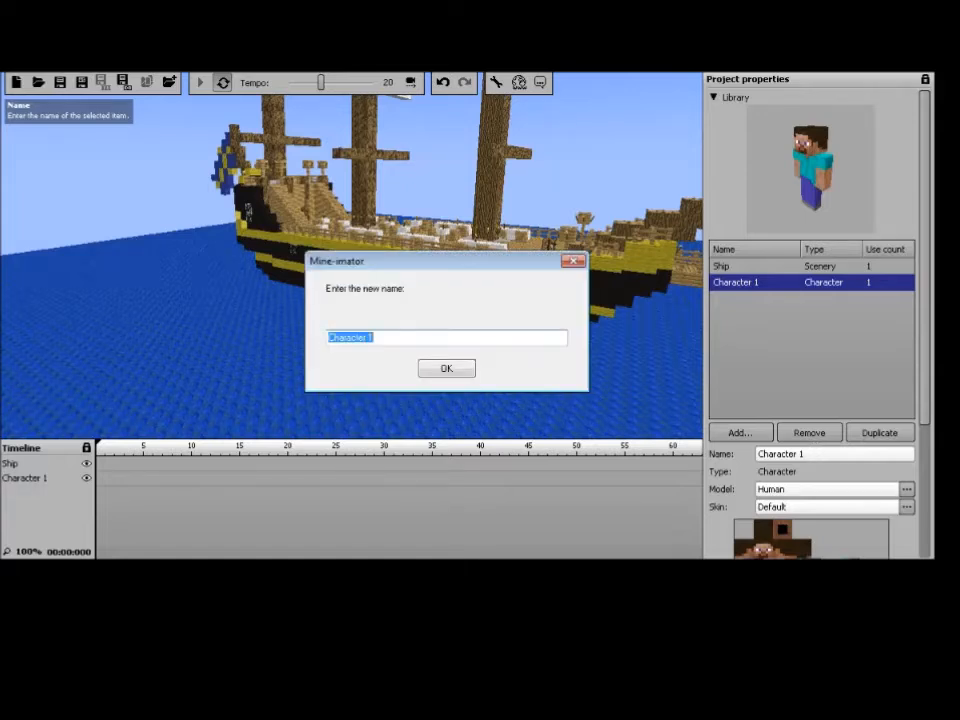
{"action": "type", "text": "DylanVsMinecraft"}
{"action": "key", "text": "Return"}
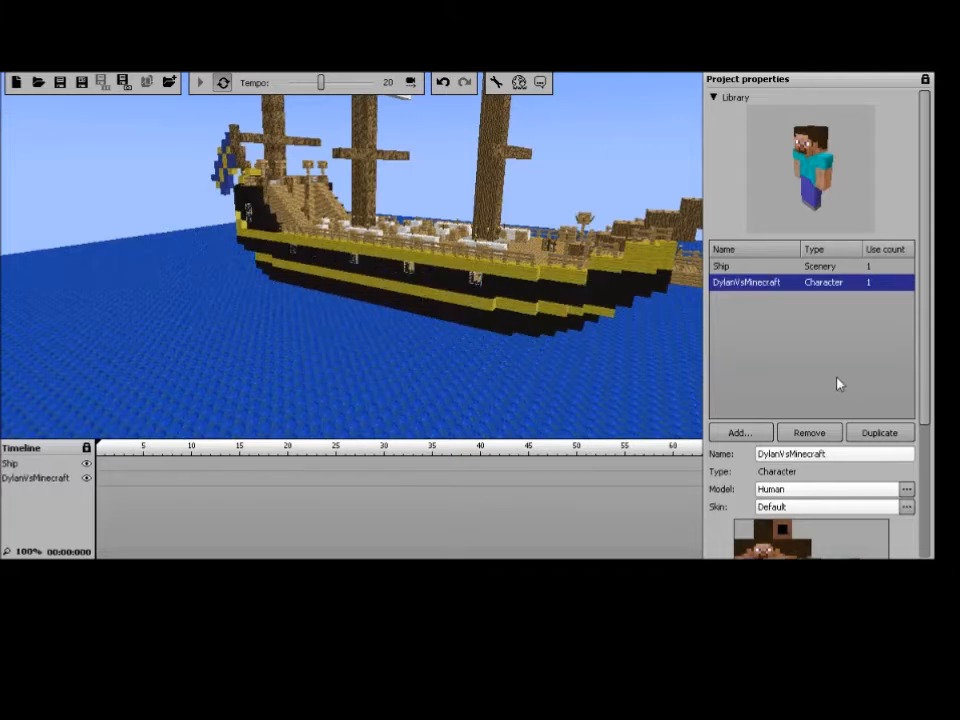
{"action": "left_click", "coordinate": [755, 308]}
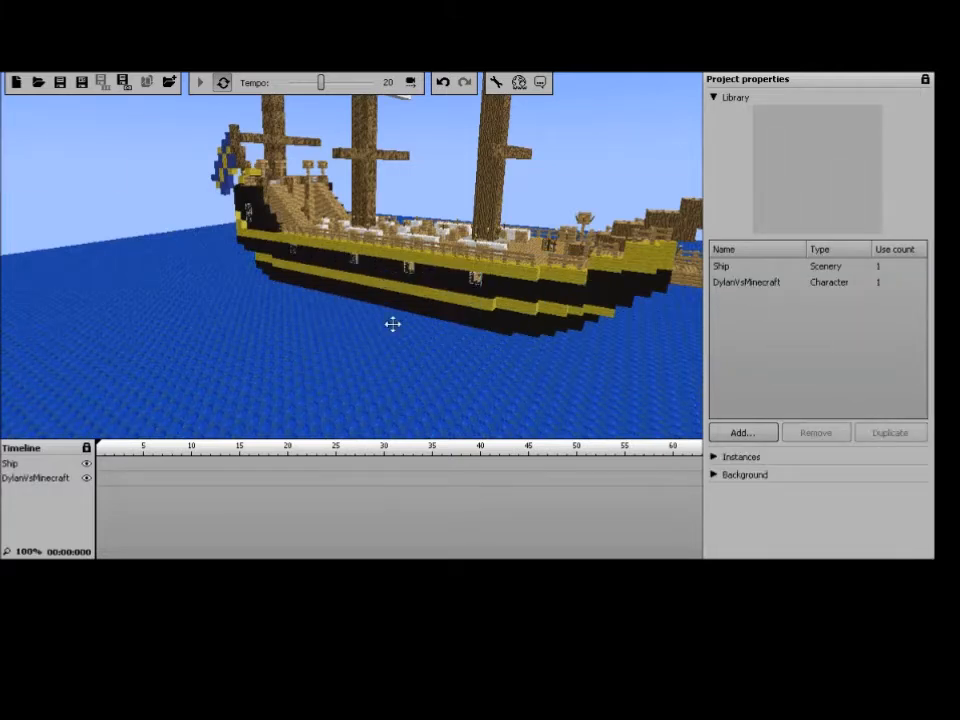
{"action": "left_click_drag", "start_coordinate": [454, 304], "coordinate": [474, 298]}
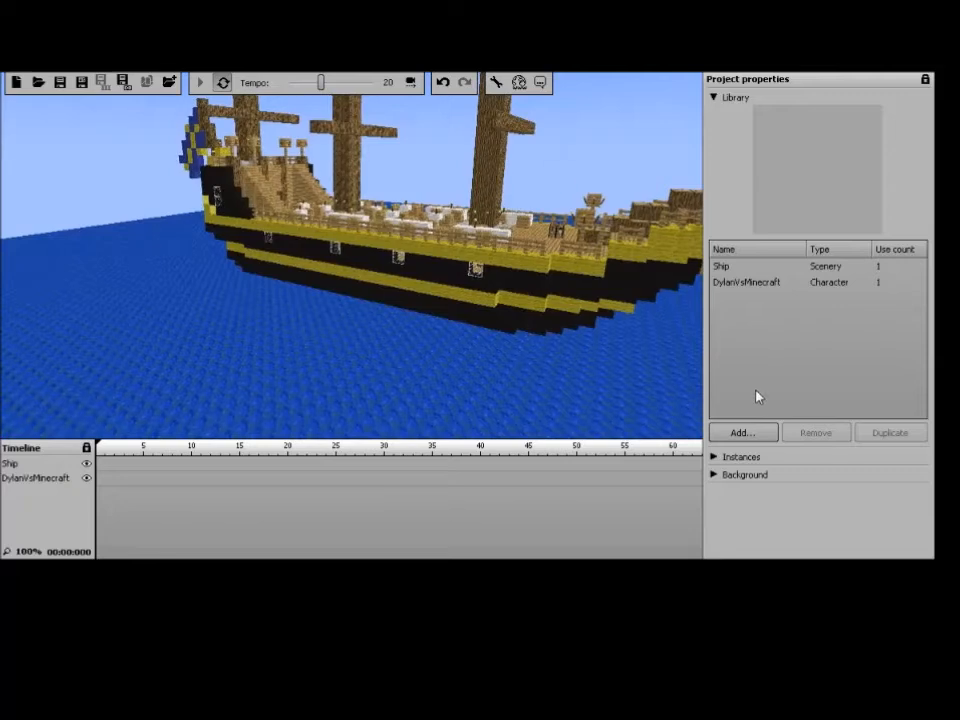
Give the DylanVsMinecraft character the skin image MySkin.png from the INTRO2 folder
{"action": "left_click", "coordinate": [776, 290]}
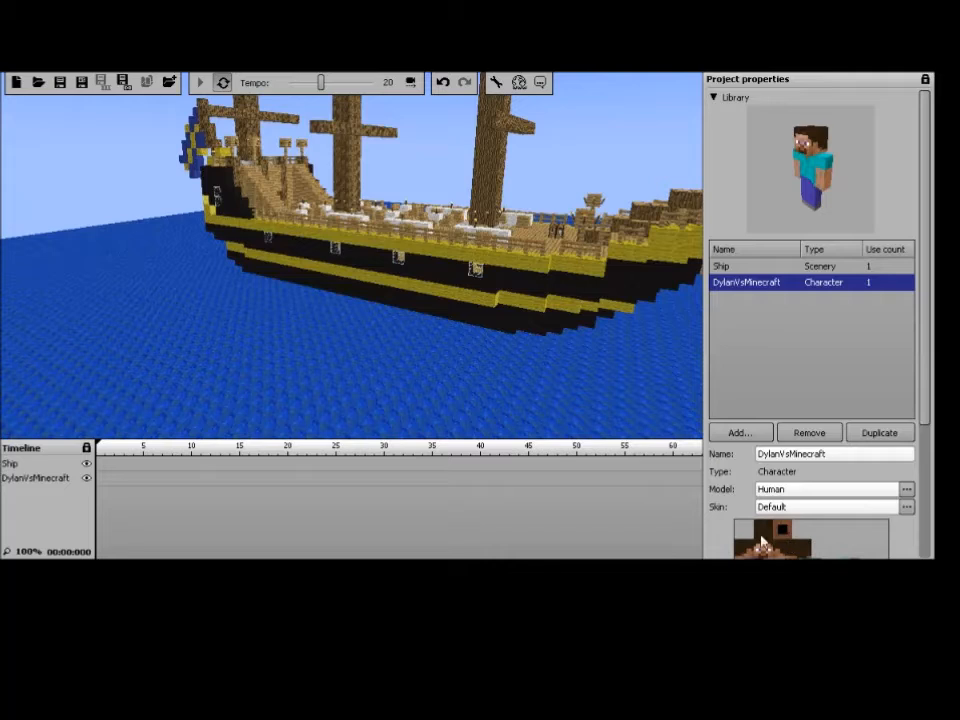
{"action": "left_click", "coordinate": [907, 509]}
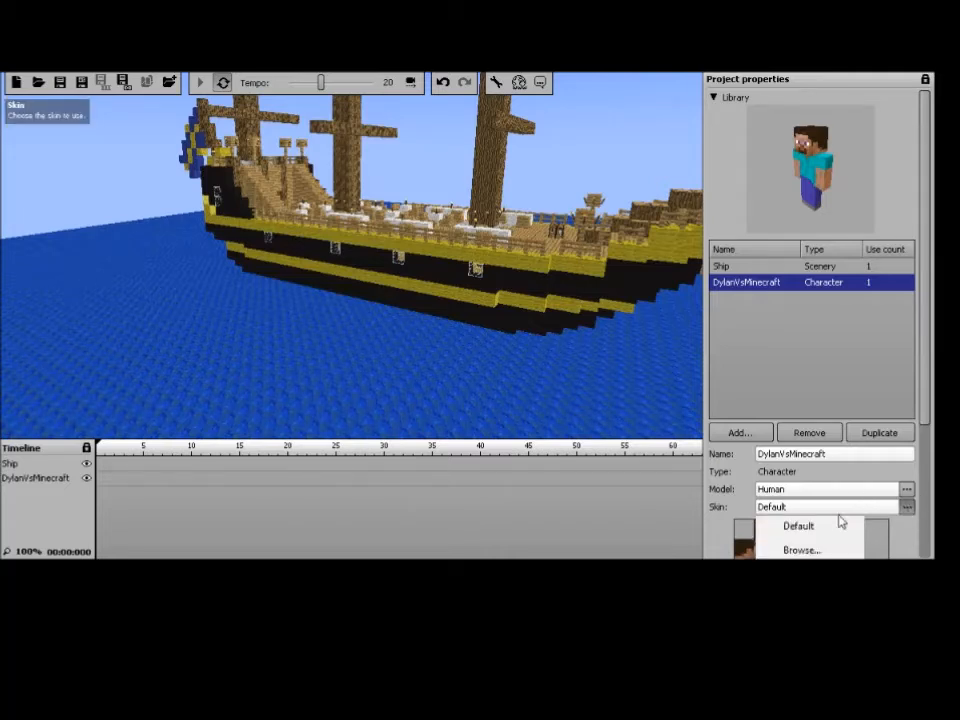
{"action": "left_click", "coordinate": [824, 547]}
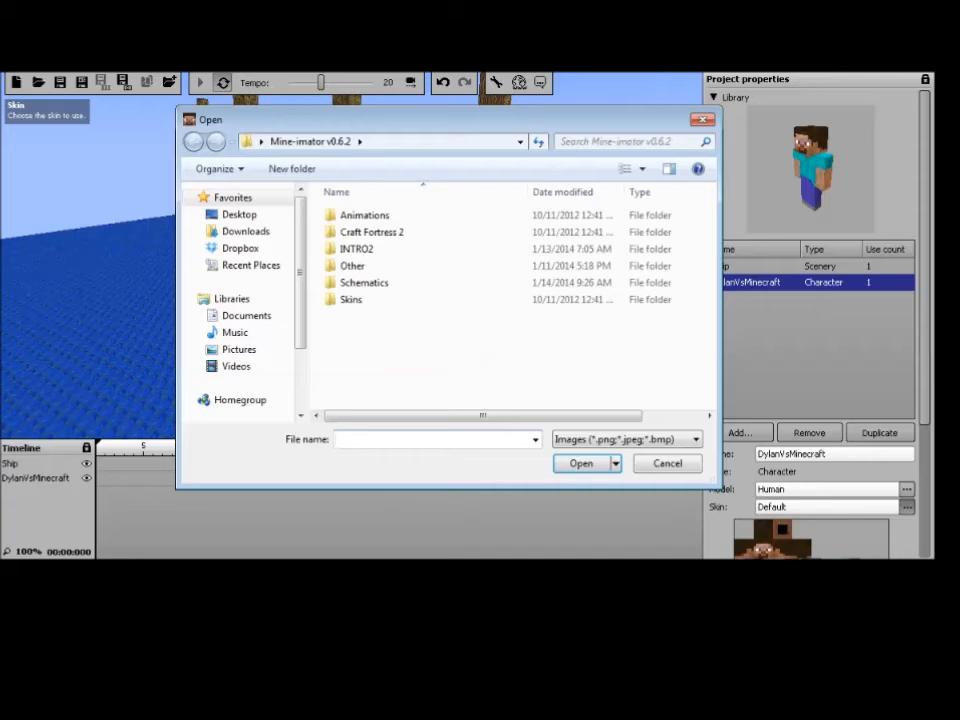
{"action": "double_click", "coordinate": [352, 265]}
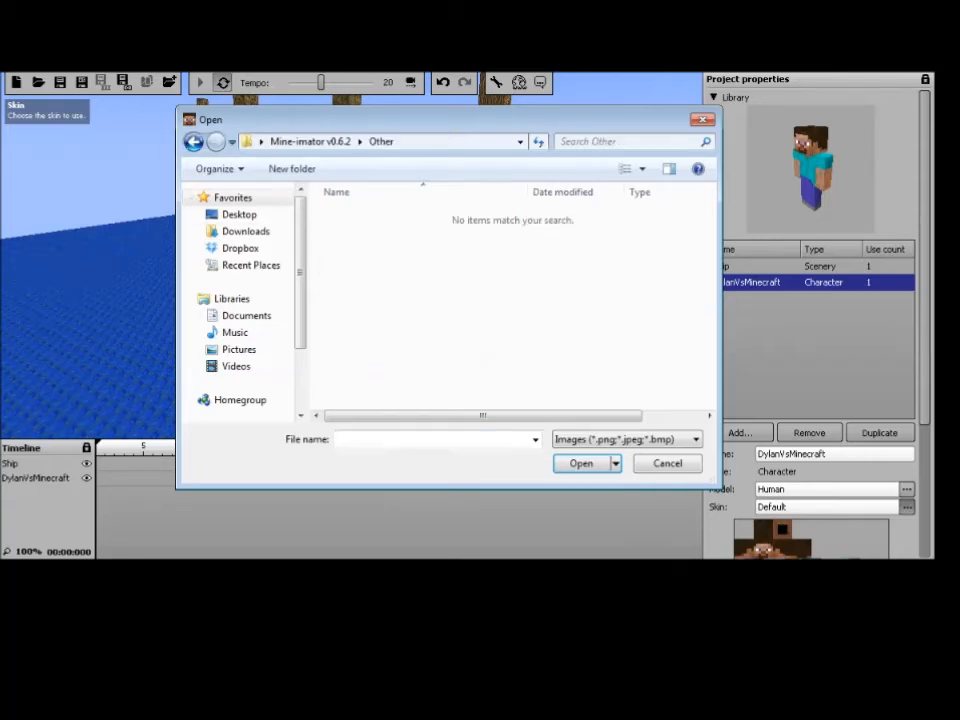
{"action": "left_click", "coordinate": [194, 142]}
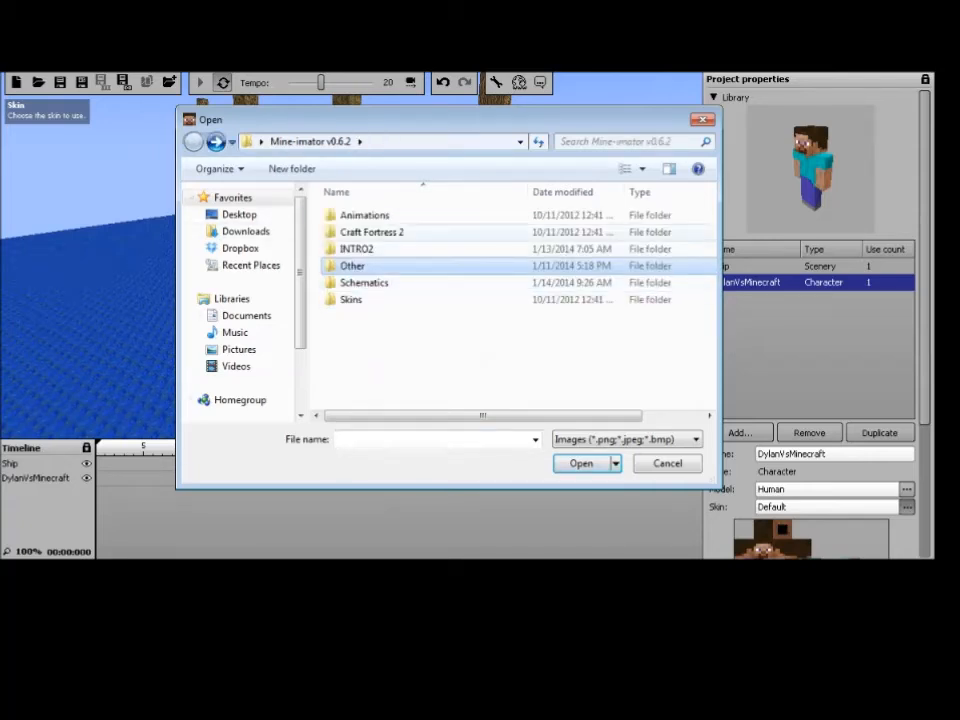
{"action": "double_click", "coordinate": [356, 249]}
{"action": "double_click", "coordinate": [362, 215]}
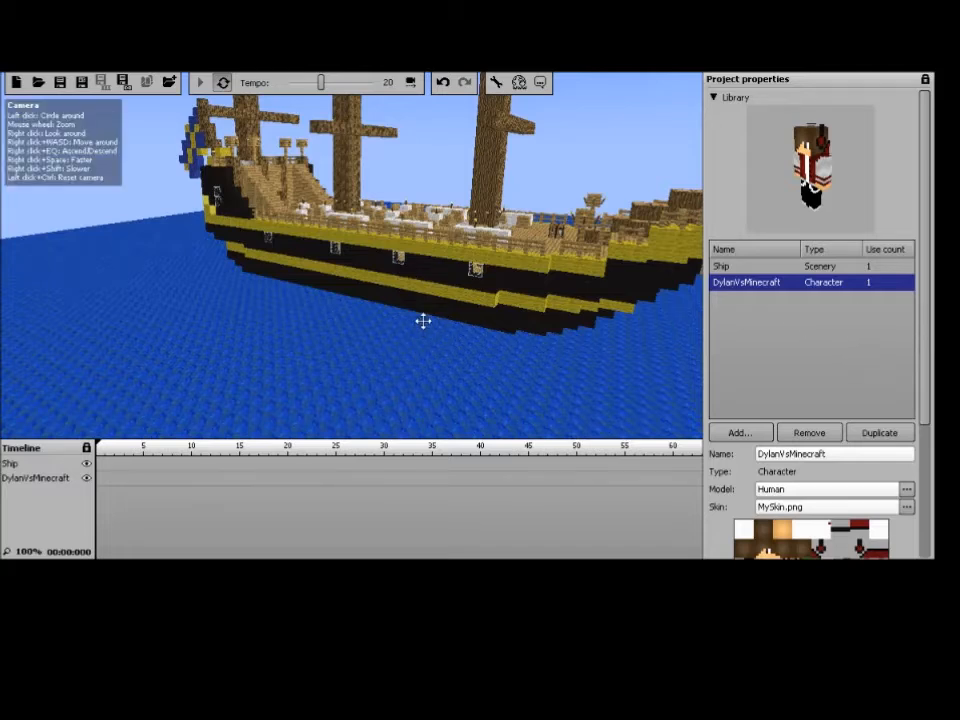
{"action": "left_click_drag", "start_coordinate": [423, 317], "coordinate": [398, 324]}
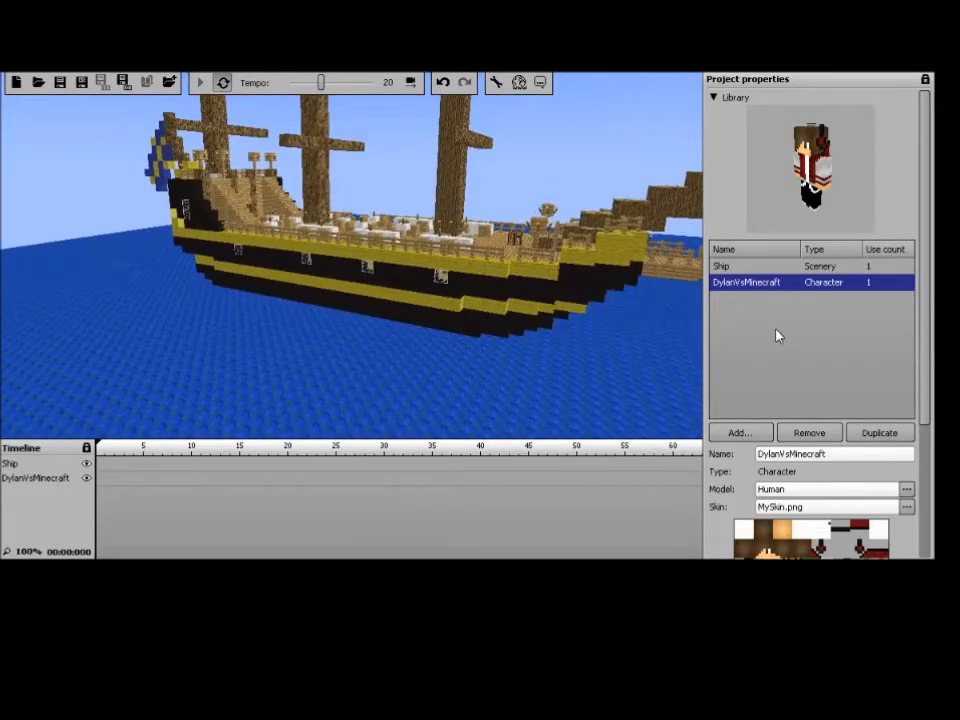
Hide the Ship instance from the timeline in the instances list, and collapse that list
{"action": "left_click_drag", "start_coordinate": [922, 193], "coordinate": [901, 178]}
{"action": "left_click_drag", "start_coordinate": [925, 215], "coordinate": [925, 385]}
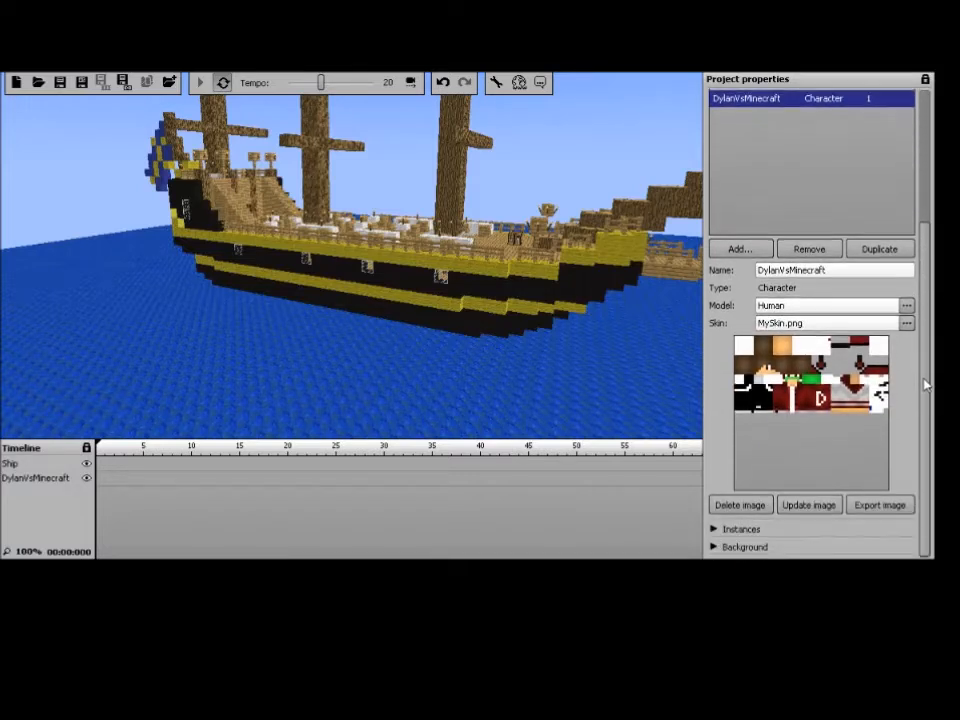
{"action": "left_click", "coordinate": [738, 530]}
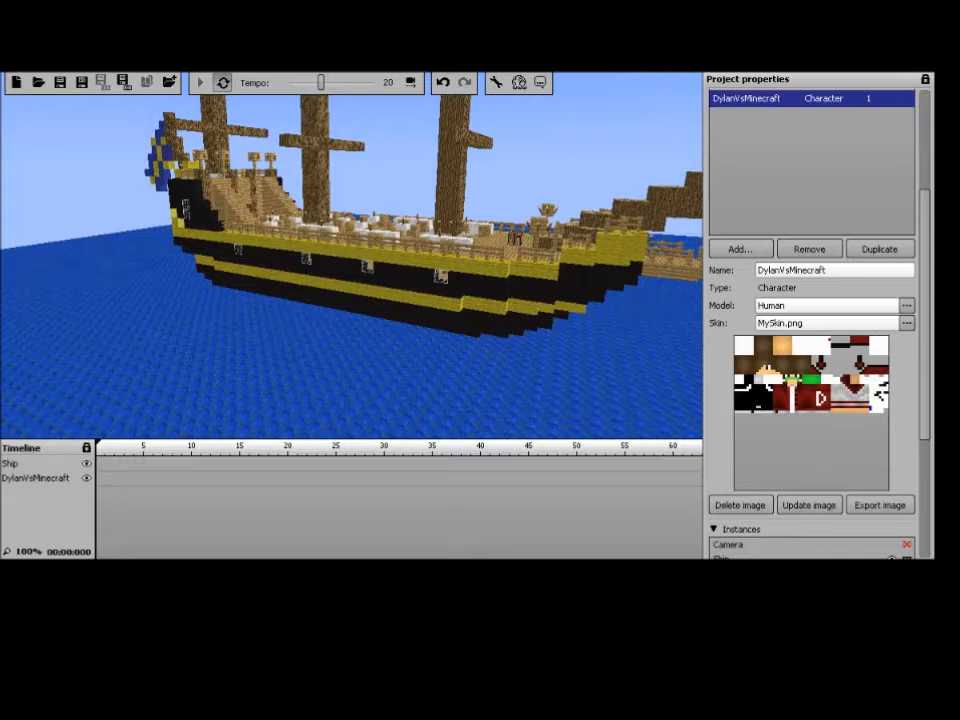
{"action": "left_click_drag", "start_coordinate": [925, 223], "coordinate": [920, 355]}
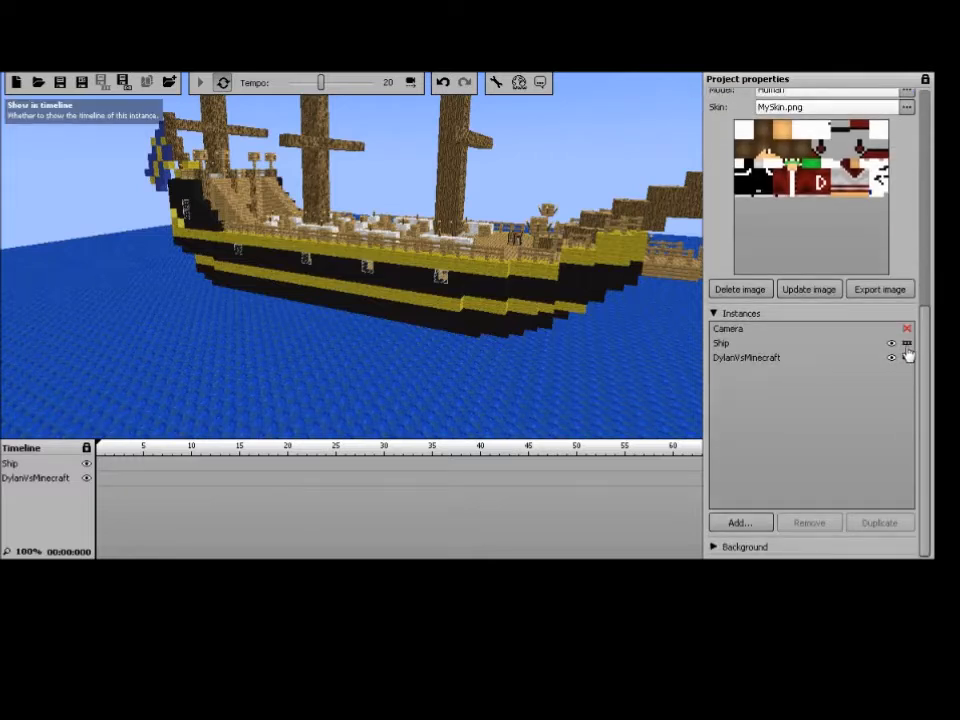
{"action": "left_click", "coordinate": [907, 344]}
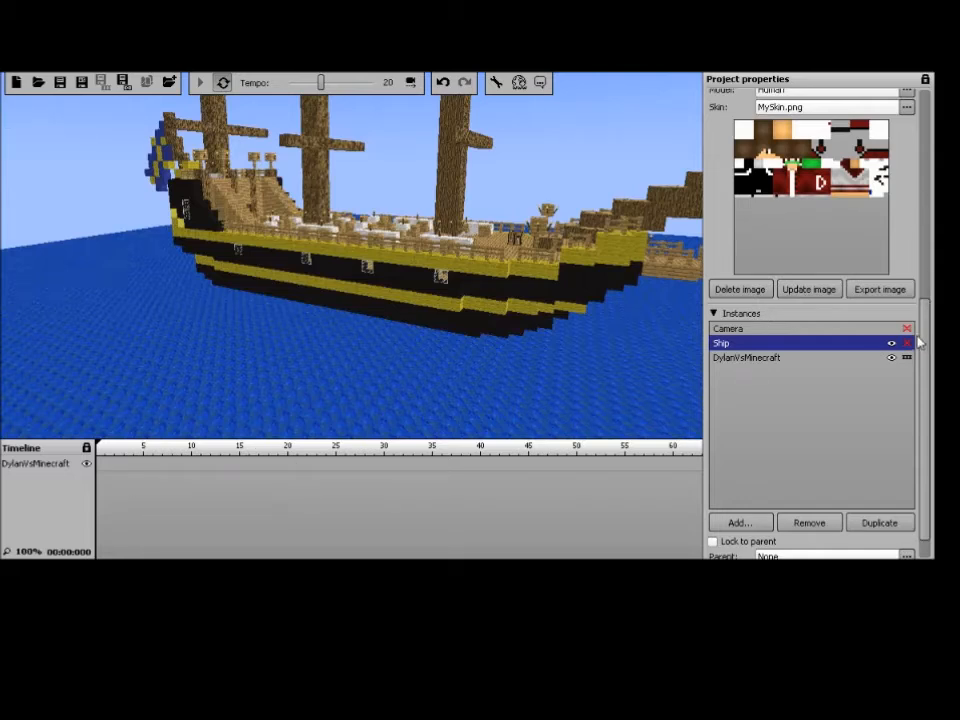
{"action": "scroll", "coordinate": [928, 330], "scroll_direction": "up", "scroll_amount": 2}
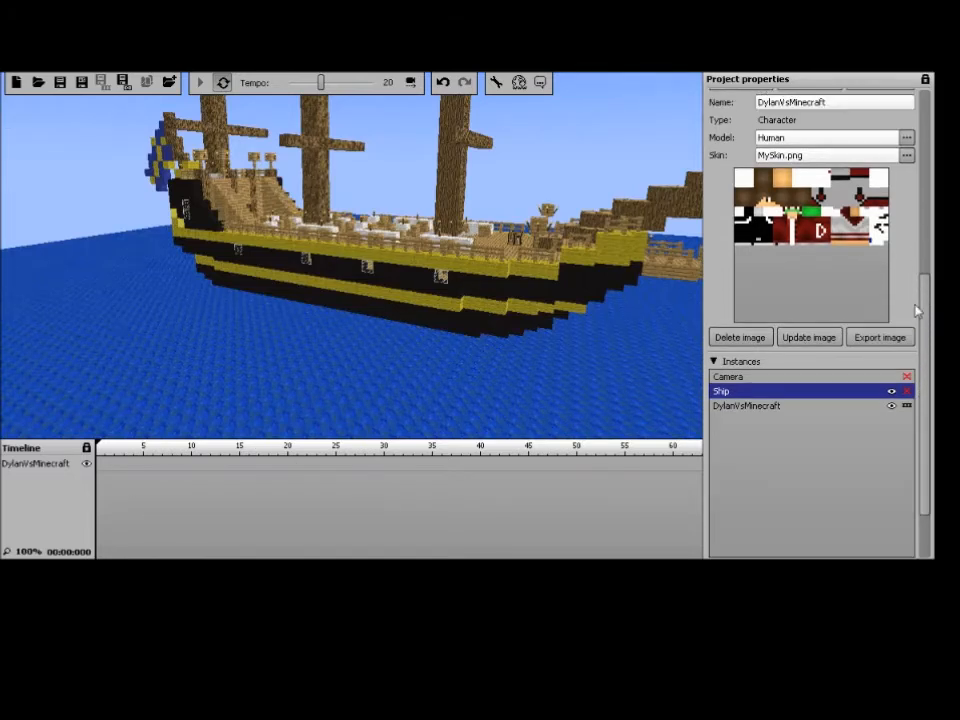
{"action": "left_click", "coordinate": [738, 363]}
{"action": "left_click_drag", "start_coordinate": [928, 268], "coordinate": [921, 120]}
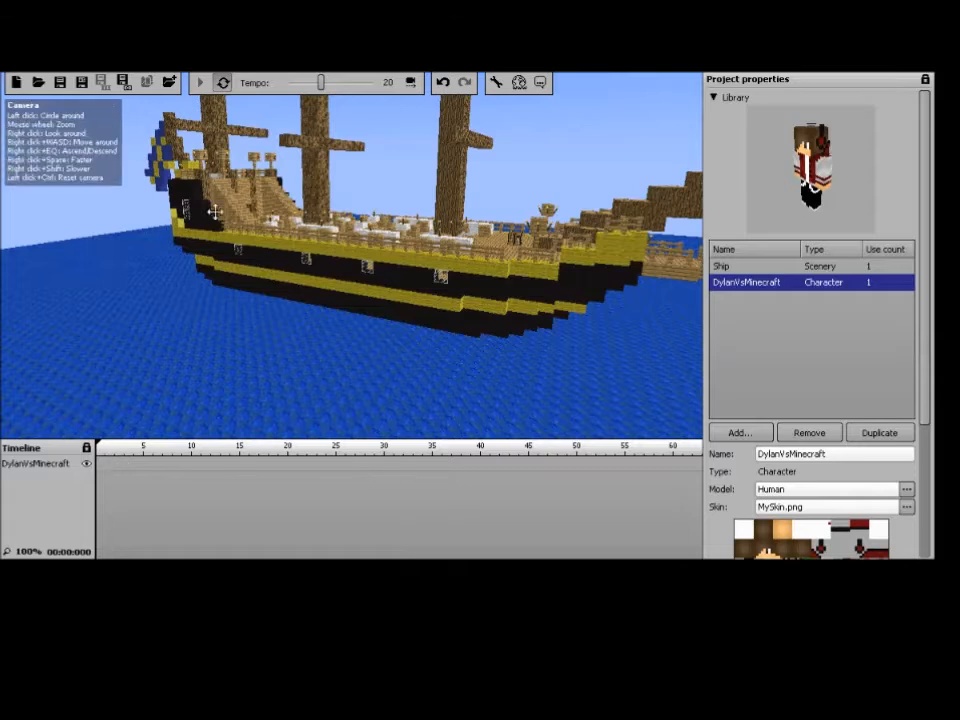
Add keyframes at frames 0 and 3 of the character's timeline, and delete the one at frame 3
{"action": "left_click", "coordinate": [100, 467]}
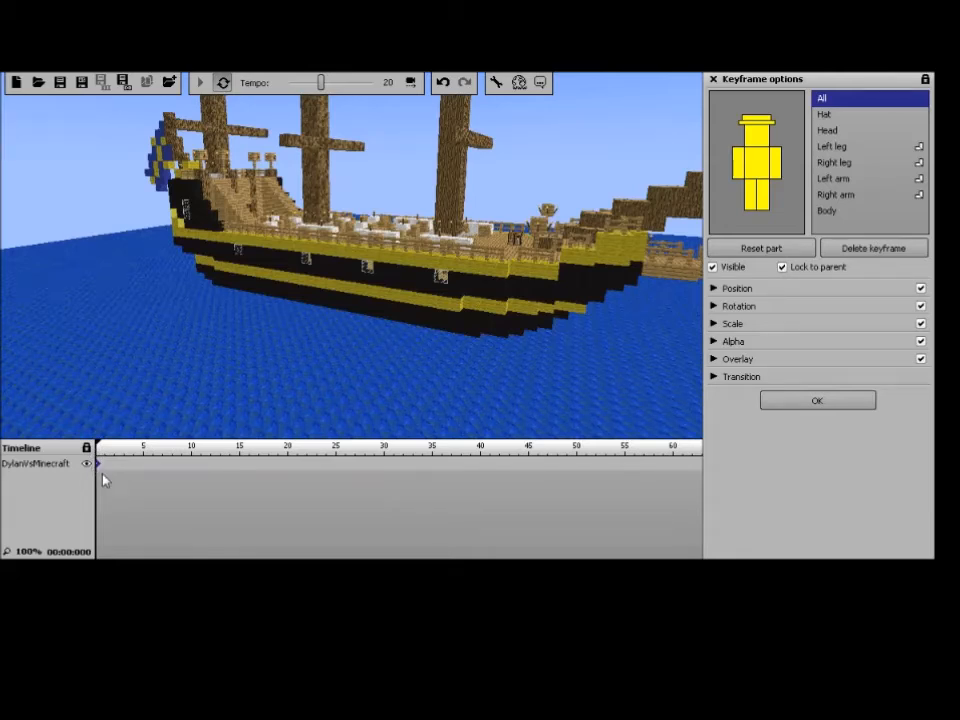
{"action": "left_click", "coordinate": [123, 465]}
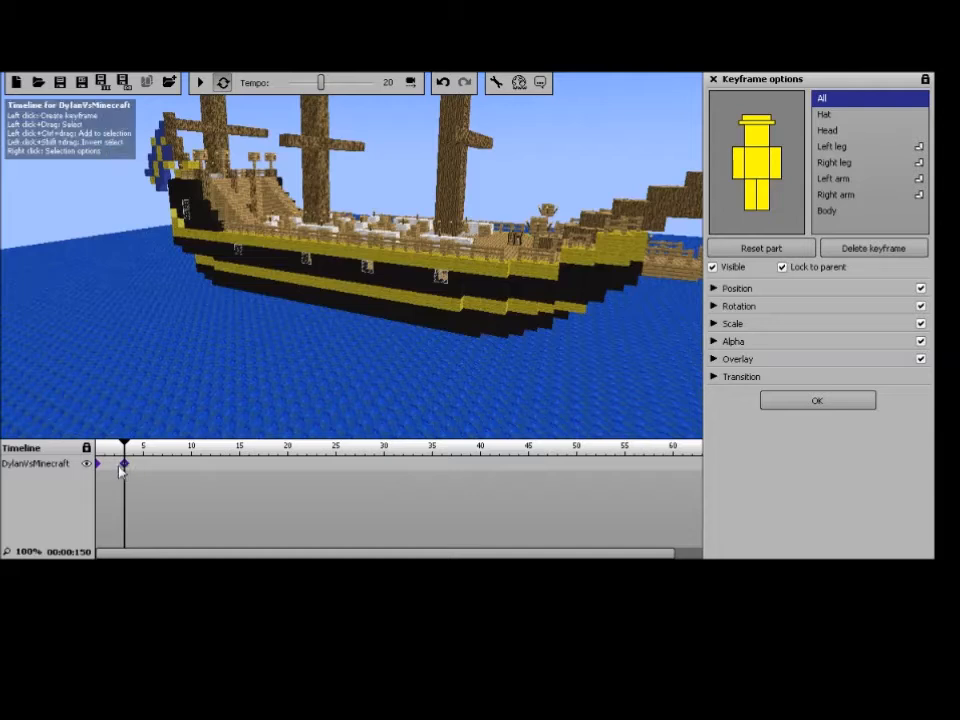
{"action": "right_click", "coordinate": [126, 466]}
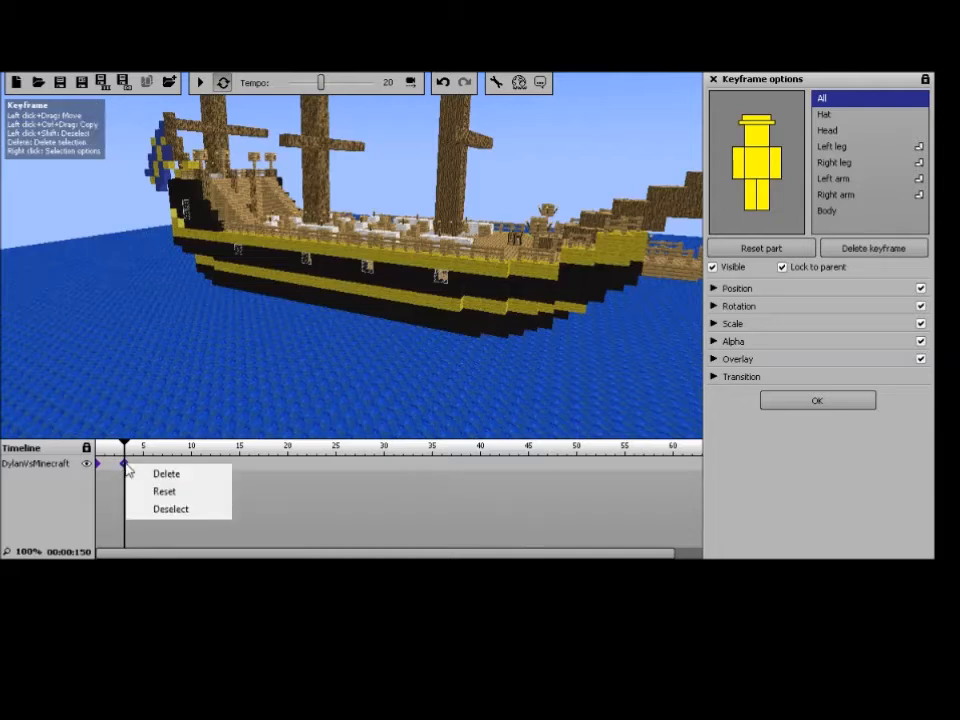
{"action": "left_click", "coordinate": [174, 479]}
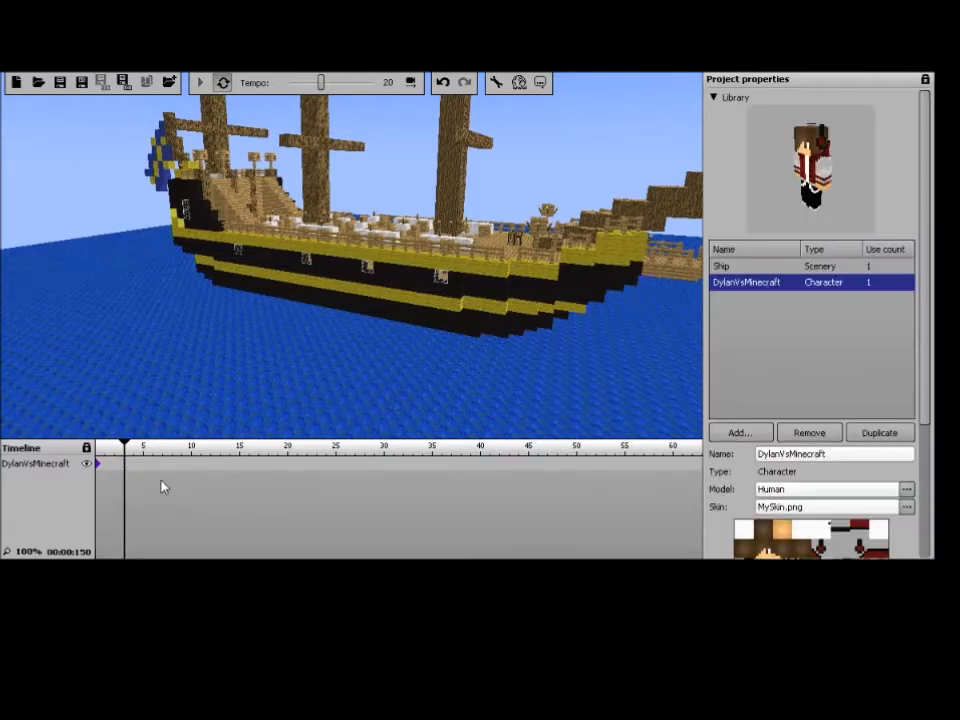
Open the keyframe at frame 0, try out the body part selection, and show the position settings for all parts
{"action": "left_click", "coordinate": [98, 466]}
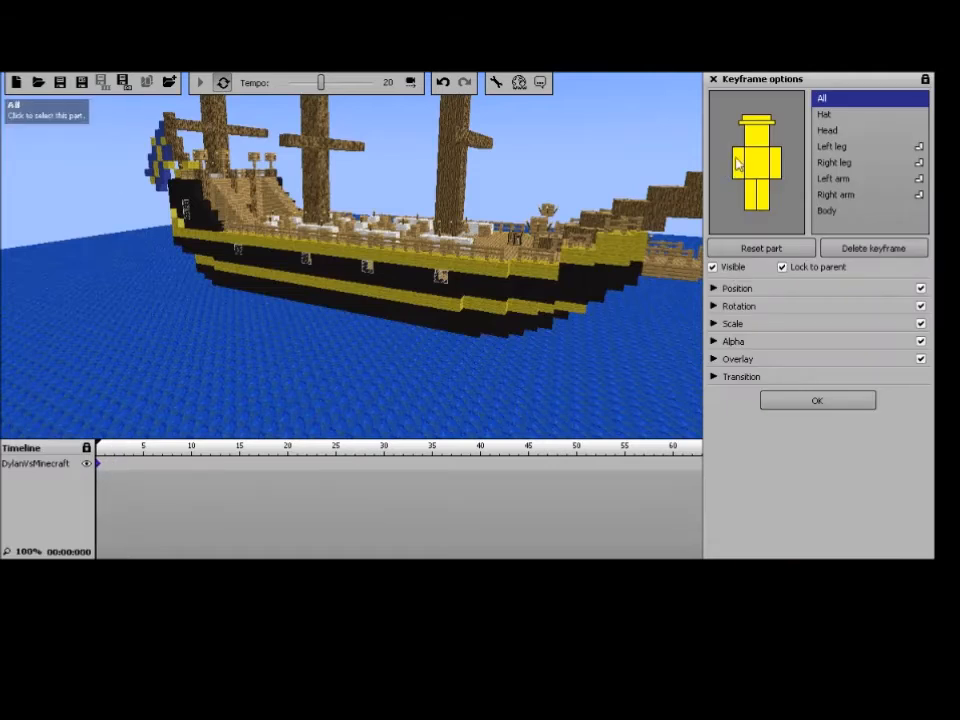
{"action": "left_click", "coordinate": [846, 131]}
{"action": "left_click", "coordinate": [838, 178]}
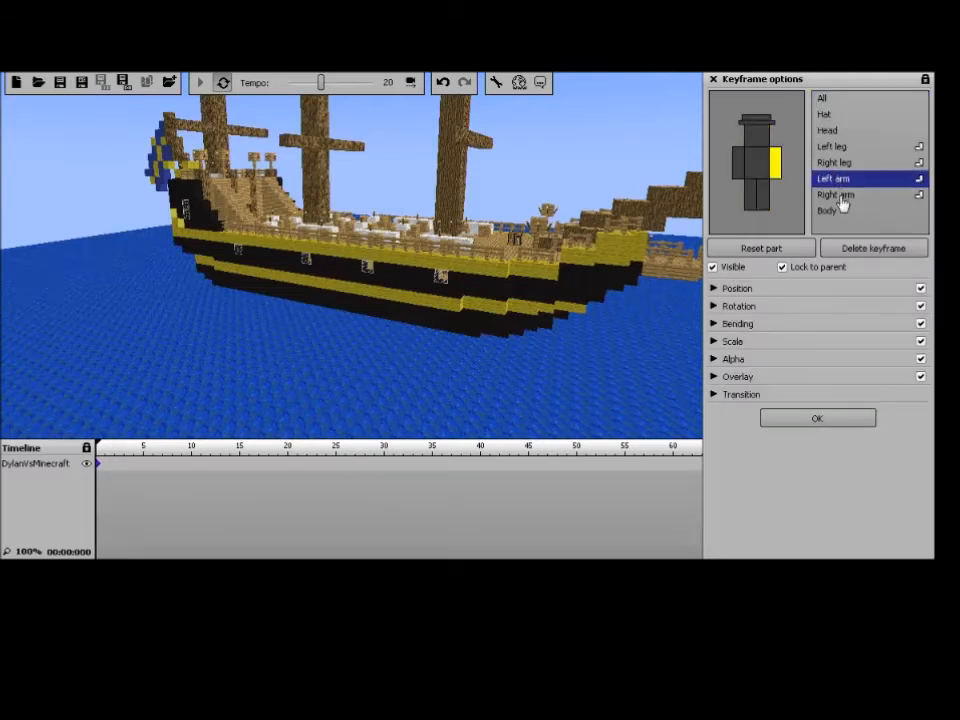
{"action": "left_click", "coordinate": [828, 98]}
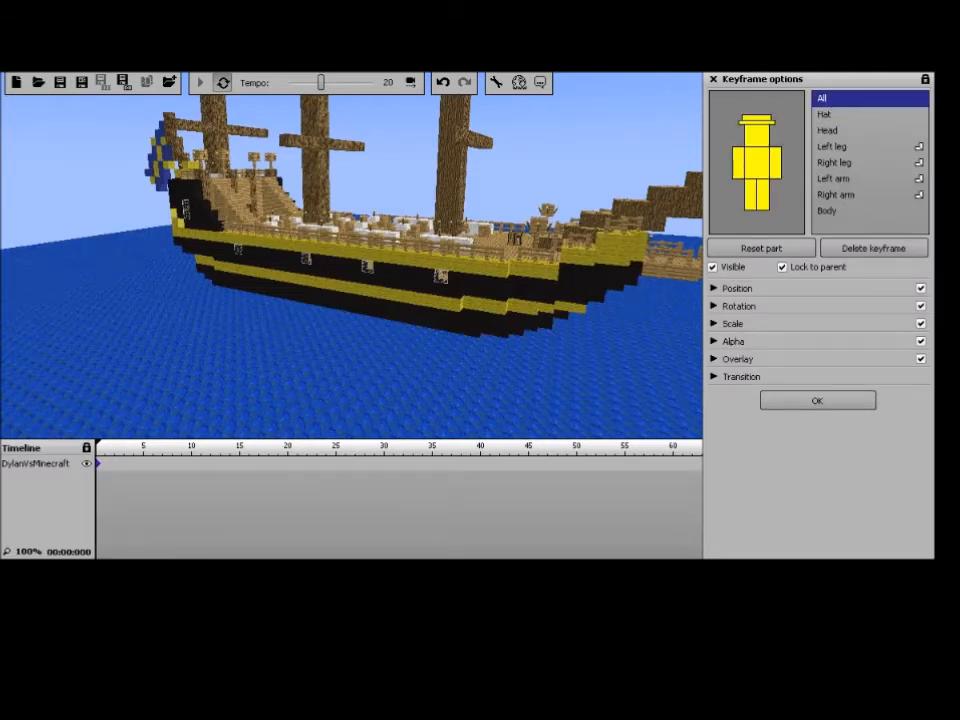
{"action": "left_click", "coordinate": [733, 288]}
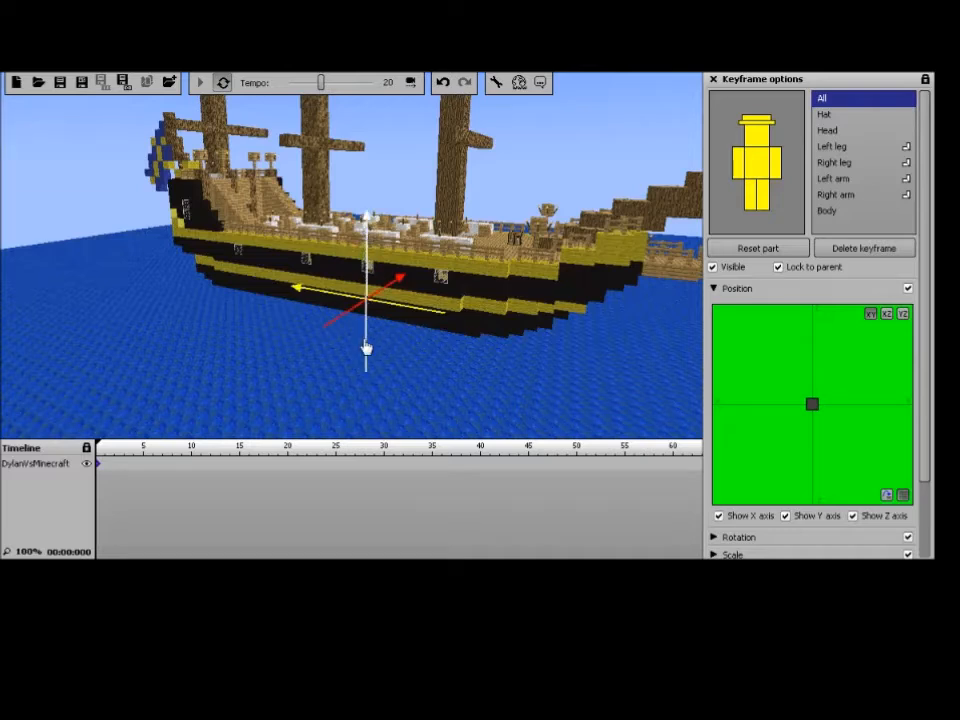
Raise the whole character vertically from inside the hull up to the ship's deck
{"action": "left_click_drag", "start_coordinate": [366, 347], "coordinate": [381, 304]}
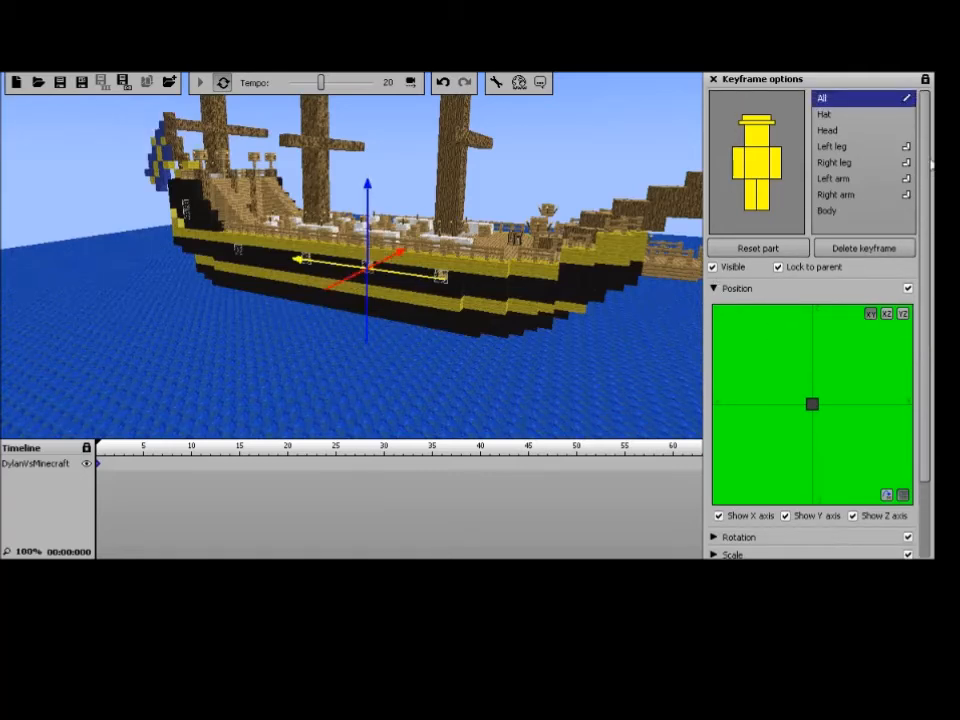
{"action": "left_click_drag", "start_coordinate": [367, 184], "coordinate": [376, 150]}
{"action": "right_click_drag", "start_coordinate": [376, 150], "coordinate": [372, 126]}
{"action": "key", "text": "w"}
{"action": "key", "text": "w"}
{"action": "key", "text": "w"}
{"action": "left_click_drag", "start_coordinate": [338, 238], "coordinate": [340, 182]}
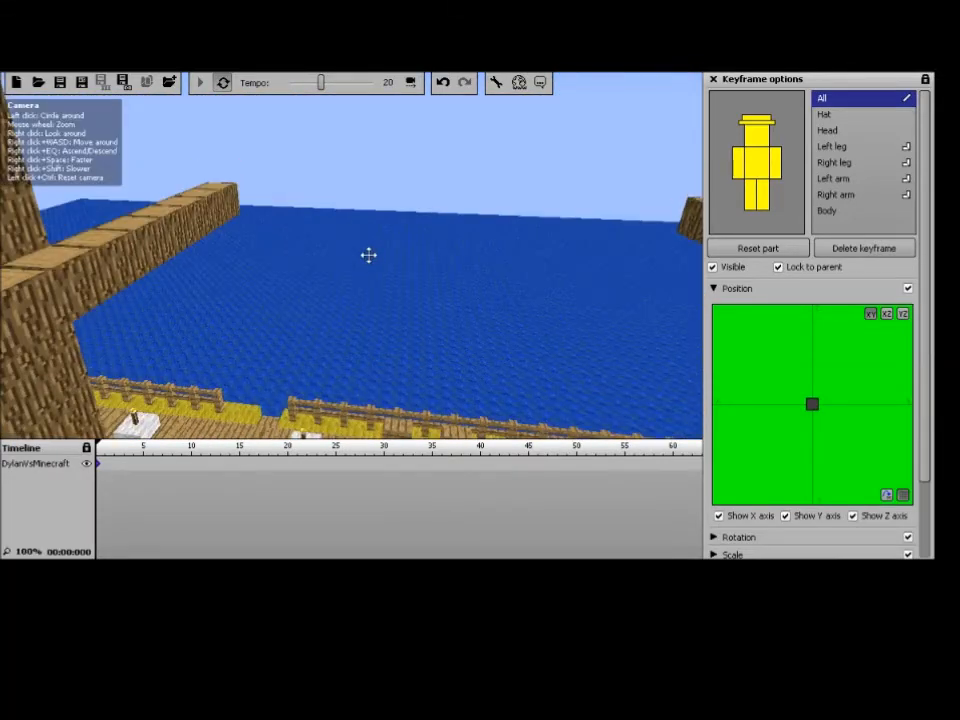
Lift the character a little higher above the deck tables and shift it slightly lengthwise along the ship
{"action": "right_click_drag", "start_coordinate": [369, 255], "coordinate": [387, 297]}
{"action": "key", "text": "w"}
{"action": "key", "text": "s"}
{"action": "key", "text": "w"}
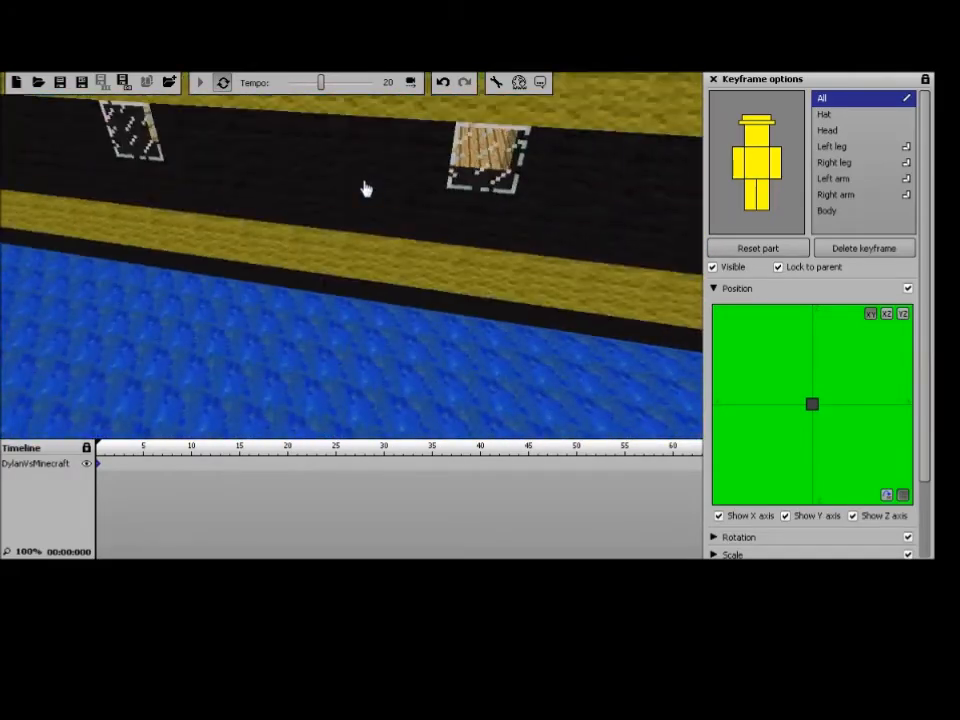
{"action": "right_click_drag", "start_coordinate": [364, 189], "coordinate": [364, 189]}
{"action": "right_click_drag", "start_coordinate": [70, 168], "coordinate": [73, 150]}
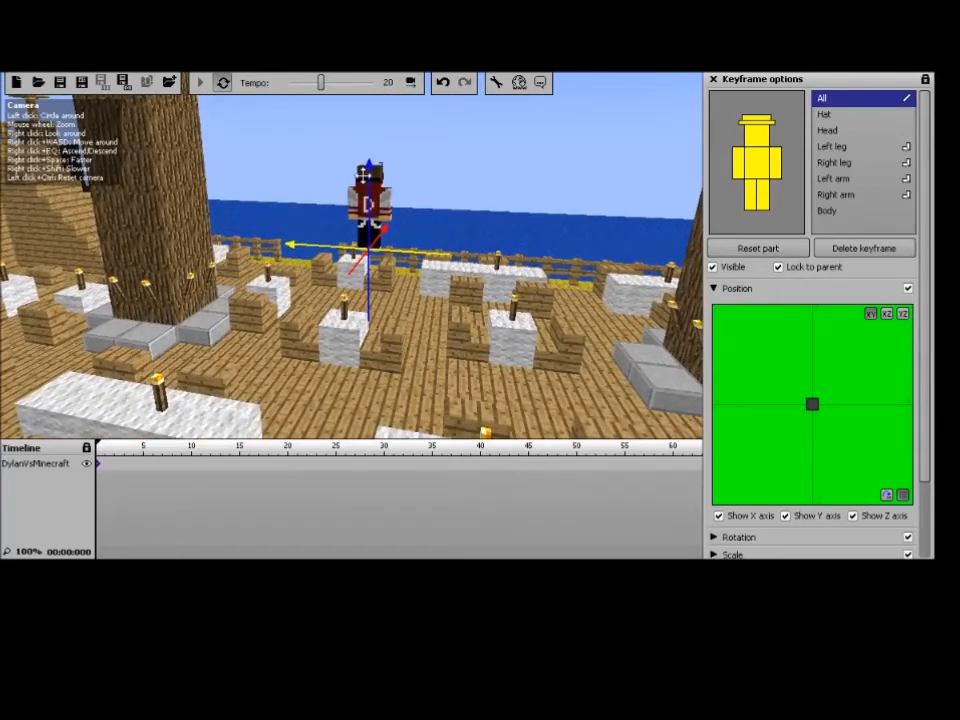
{"action": "left_click_drag", "start_coordinate": [370, 173], "coordinate": [360, 153]}
{"action": "mouse_move", "coordinate": [392, 243]}
{"action": "left_mouse_down"}
{"action": "mouse_move", "coordinate": [410, 240]}
{"action": "mouse_move", "coordinate": [378, 236]}
{"action": "left_mouse_up"}
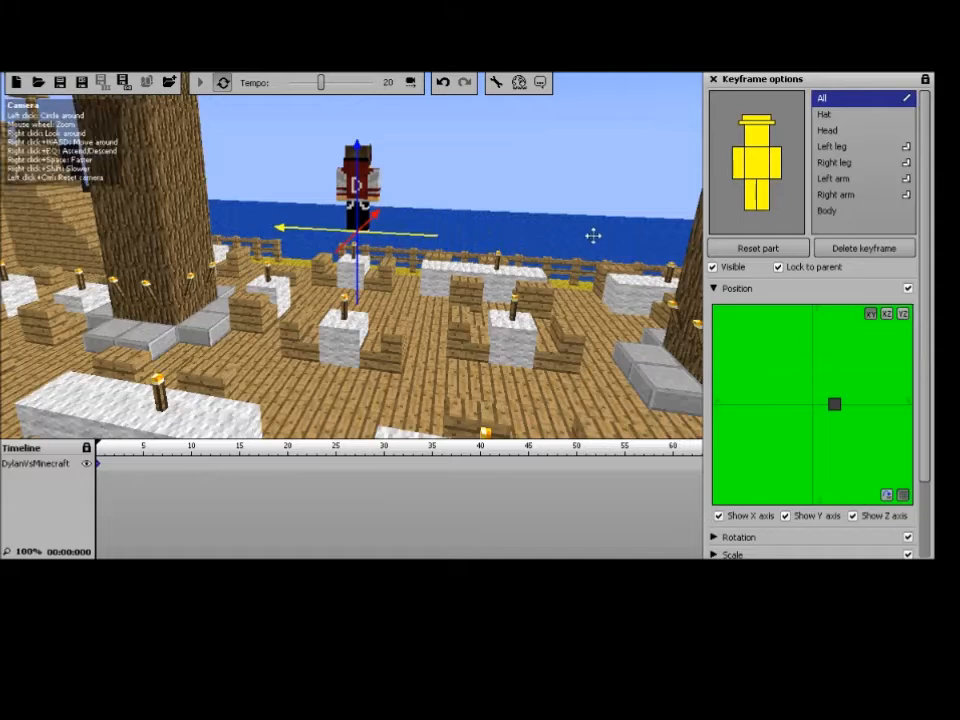
Show the rotation settings of the whole character's keyframe
{"action": "left_click_drag", "start_coordinate": [930, 212], "coordinate": [931, 302]}
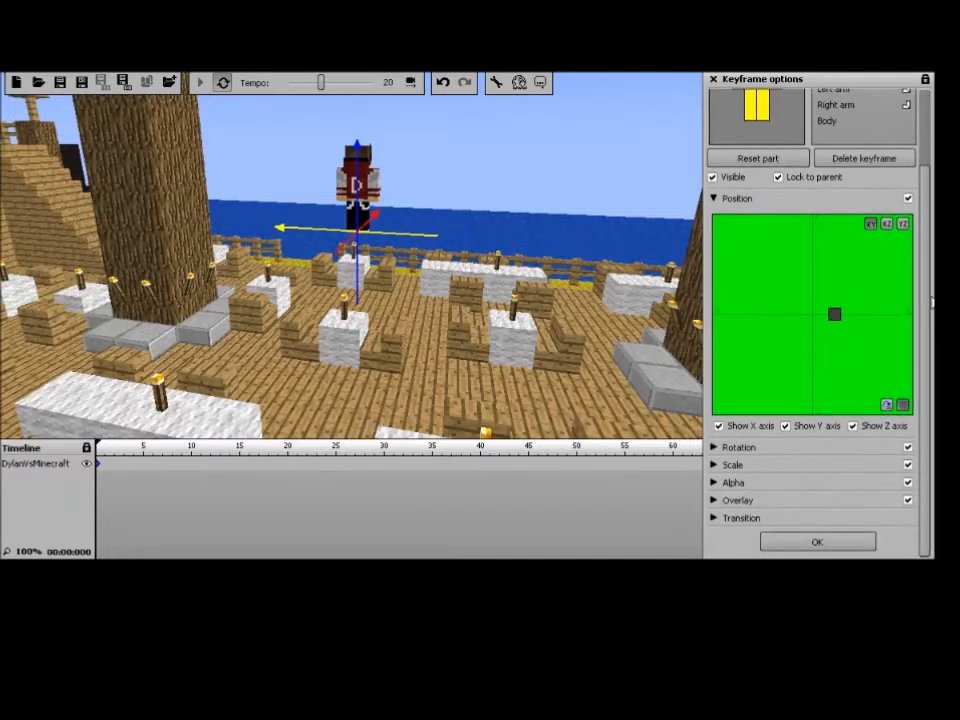
{"action": "left_click", "coordinate": [735, 449]}
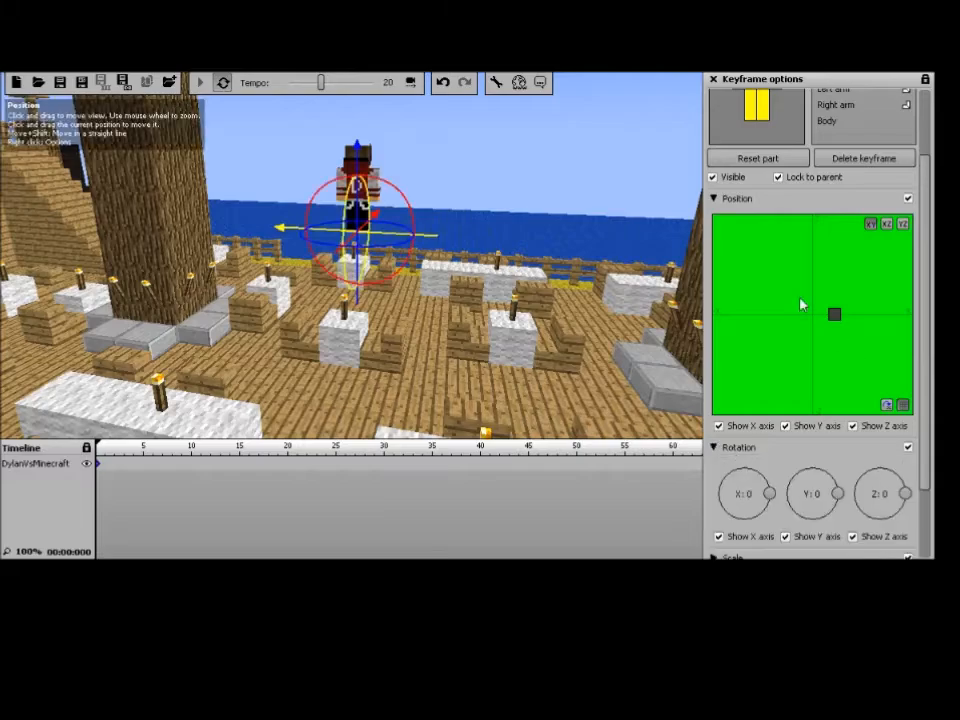
{"action": "left_click_drag", "start_coordinate": [326, 197], "coordinate": [116, 205]}
{"action": "key", "text": "w"}
{"action": "mouse_move", "coordinate": [459, 304]}
{"action": "right_mouse_down"}
{"action": "mouse_move", "coordinate": [450, 298]}
{"action": "mouse_move", "coordinate": [459, 304]}
{"action": "right_mouse_up"}
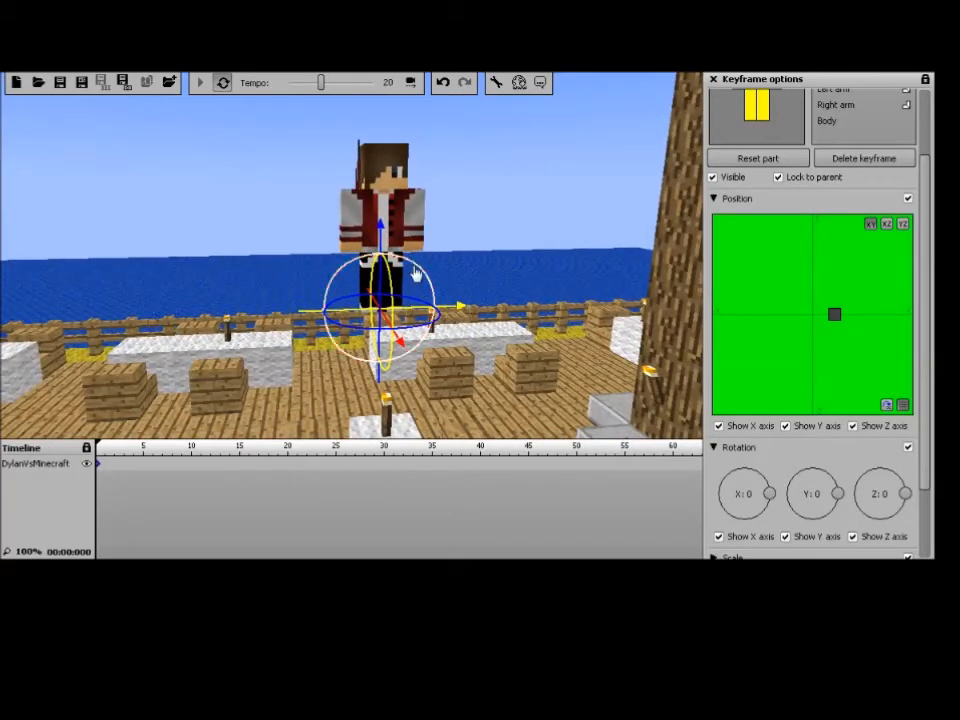
Try tilting the whole character sideways around its Y axis, and undo the rotation
{"action": "left_click_drag", "start_coordinate": [415, 273], "coordinate": [338, 294]}
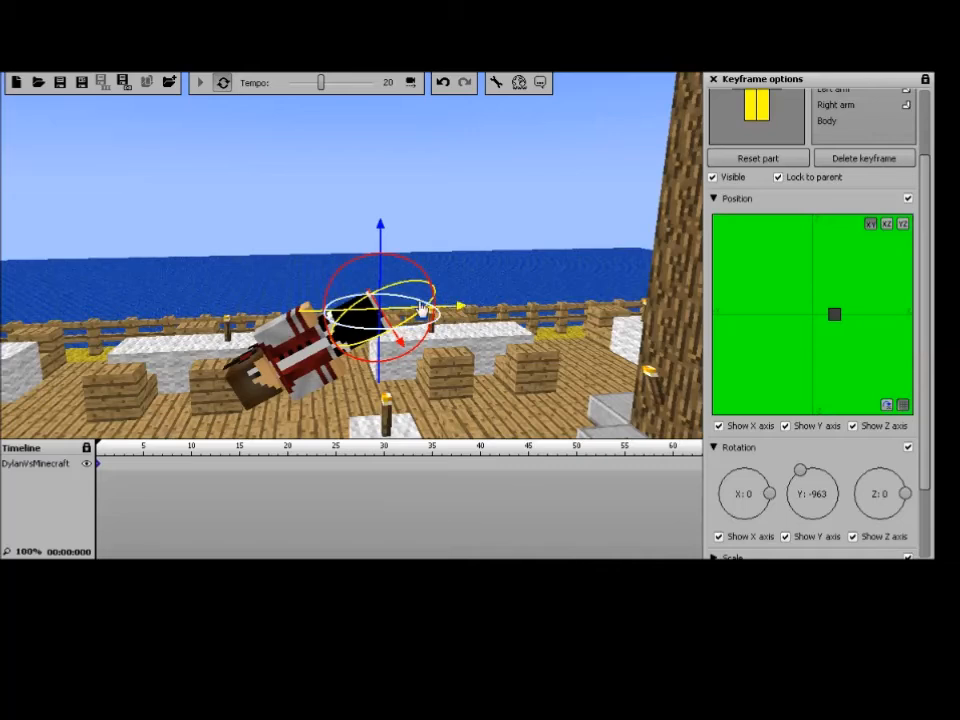
{"action": "mouse_move", "coordinate": [418, 340]}
{"action": "left_mouse_down"}
{"action": "mouse_move", "coordinate": [440, 360]}
{"action": "mouse_move", "coordinate": [430, 345]}
{"action": "left_mouse_up"}
{"action": "left_click", "coordinate": [446, 84]}
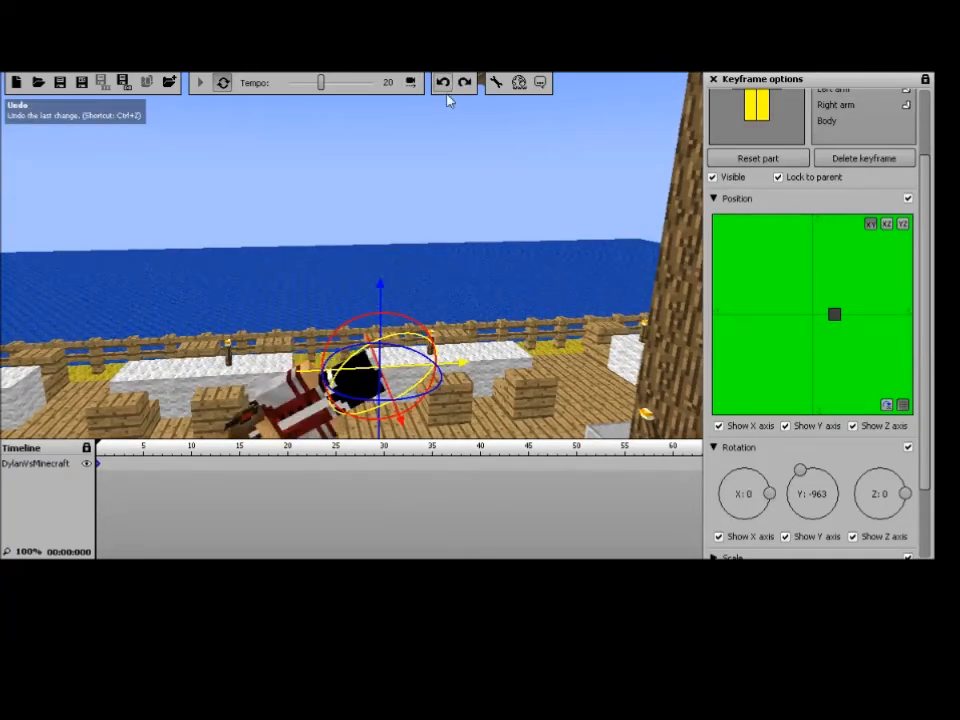
{"action": "left_click", "coordinate": [445, 84]}
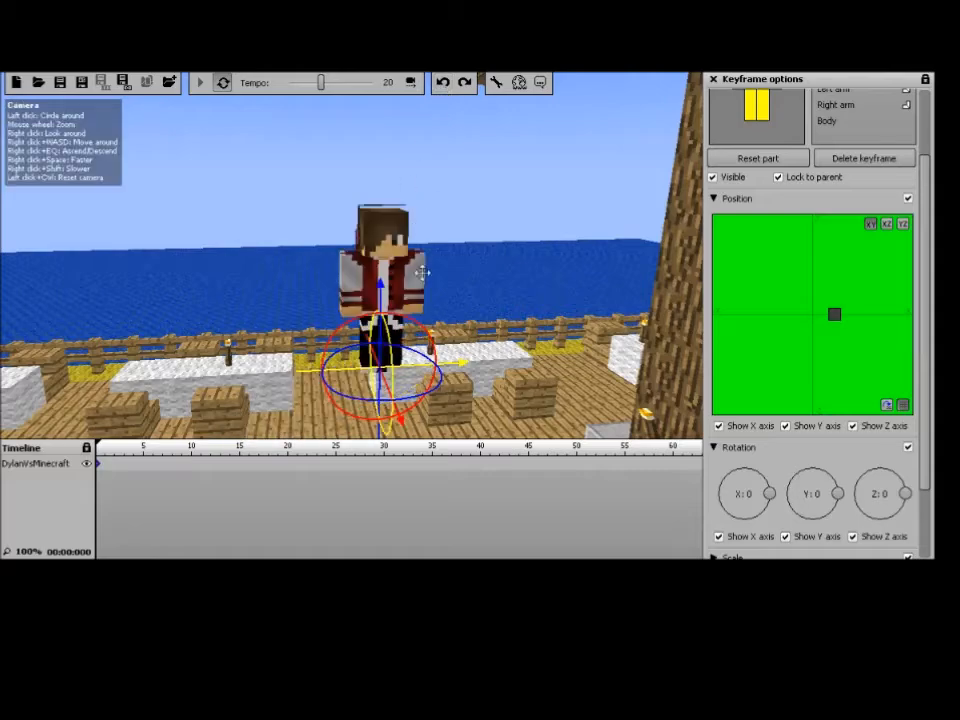
Turn the whole character around its Z axis, trying several directions, and leave the rotation at -544
{"action": "right_click_drag", "start_coordinate": [558, 313], "coordinate": [673, 284]}
{"action": "key", "text": "w"}
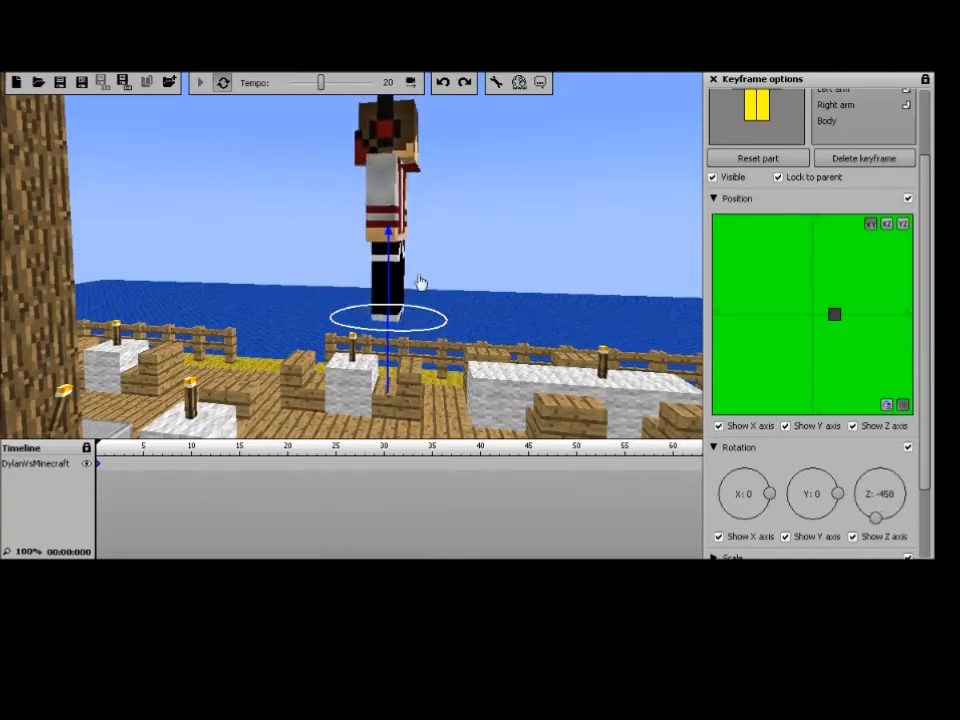
{"action": "left_click_drag", "start_coordinate": [421, 283], "coordinate": [397, 291]}
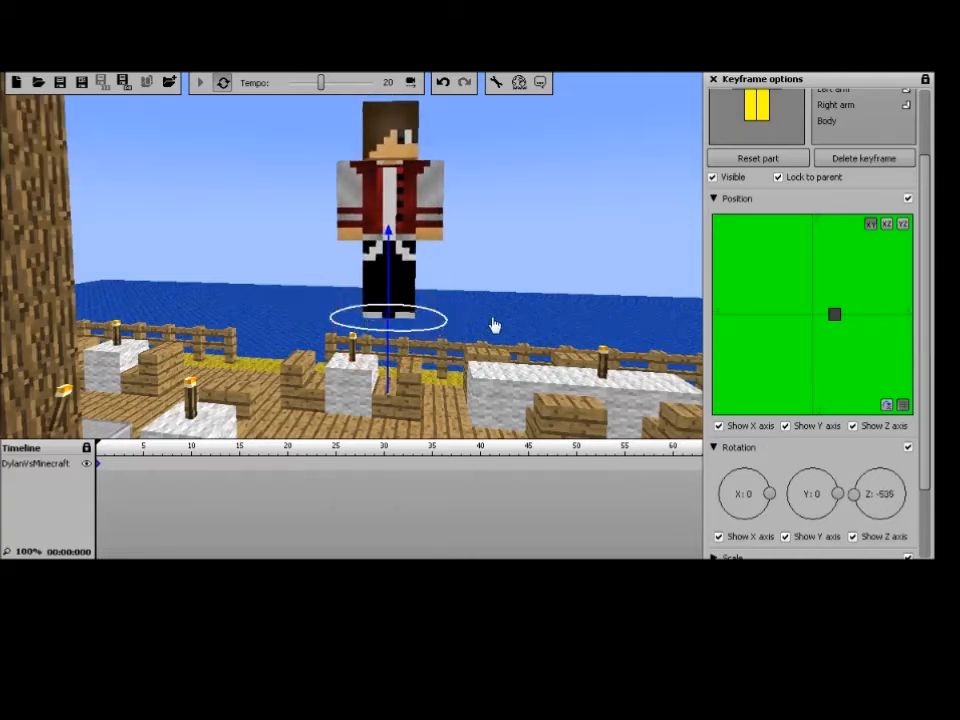
{"action": "left_click_drag", "start_coordinate": [514, 331], "coordinate": [356, 263]}
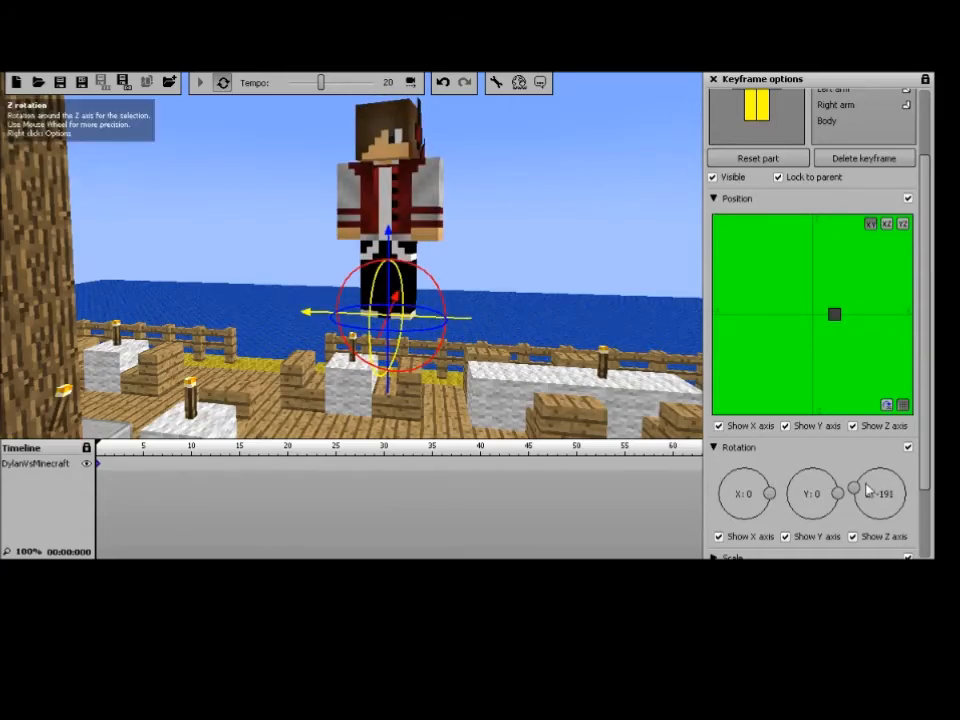
{"action": "left_click_drag", "start_coordinate": [855, 490], "coordinate": [886, 527]}
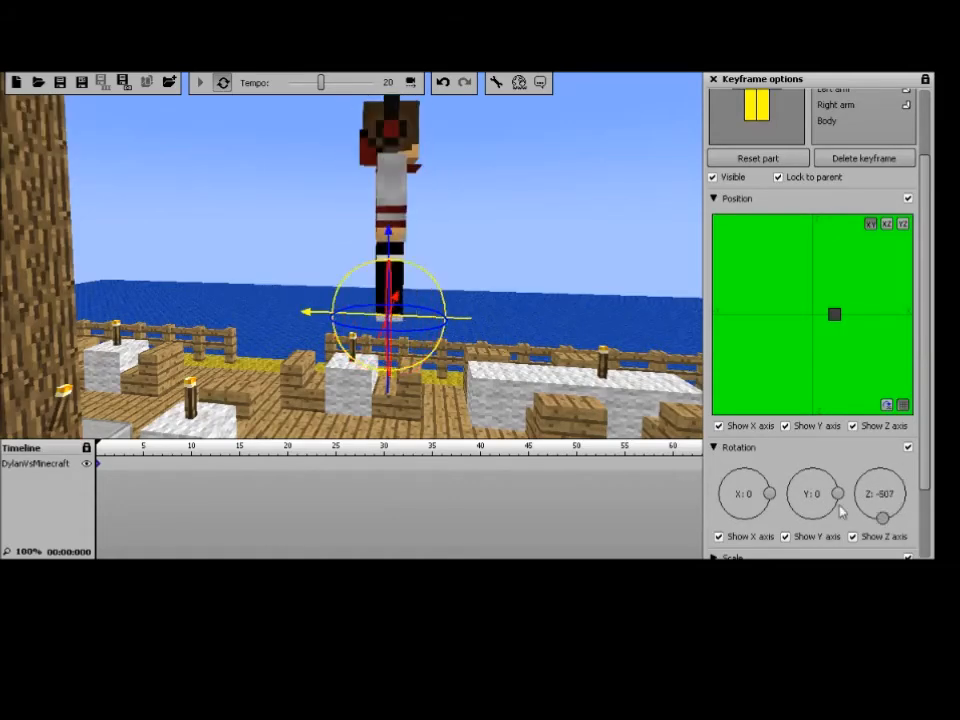
{"action": "left_click_drag", "start_coordinate": [902, 478], "coordinate": [906, 492]}
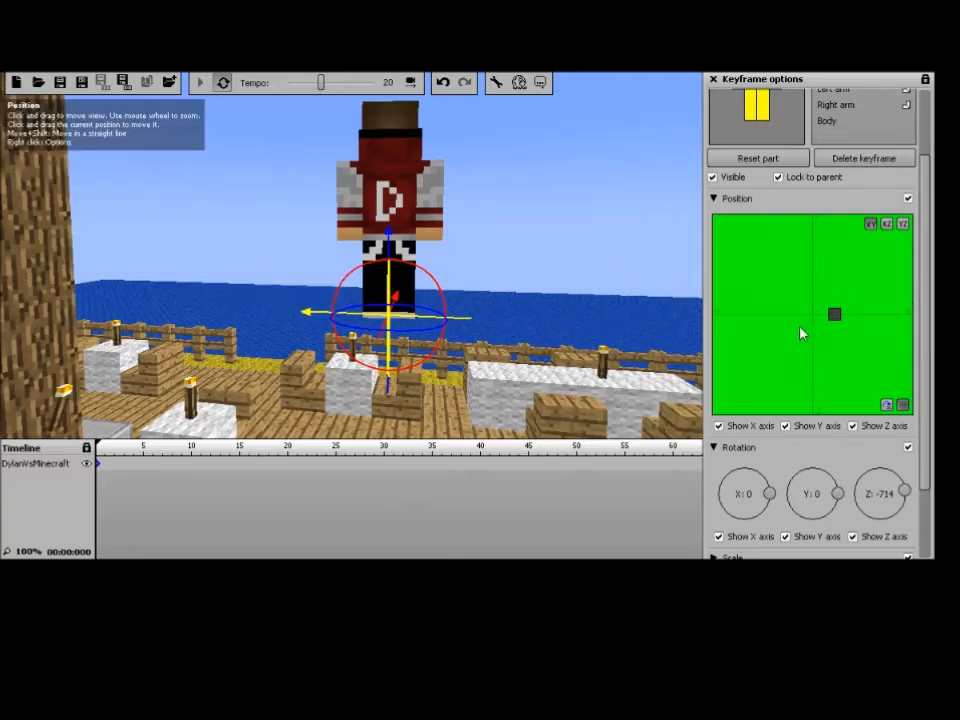
{"action": "left_click_drag", "start_coordinate": [428, 337], "coordinate": [373, 320]}
Move the character crosswise over the deck to the open spot between the tables beside the ship's railing
{"action": "left_click_drag", "start_coordinate": [530, 215], "coordinate": [176, 117]}
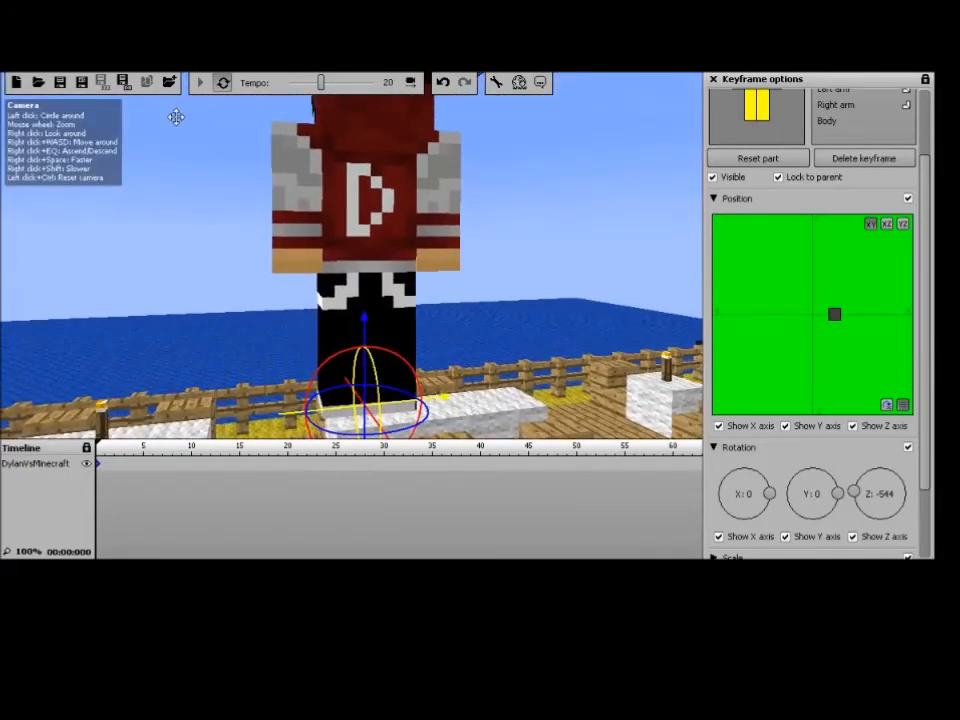
{"action": "right_click_drag", "start_coordinate": [269, 352], "coordinate": [350, 352]}
{"action": "right_click_drag", "start_coordinate": [540, 356], "coordinate": [465, 363]}
{"action": "right_click_drag", "start_coordinate": [314, 294], "coordinate": [310, 292]}
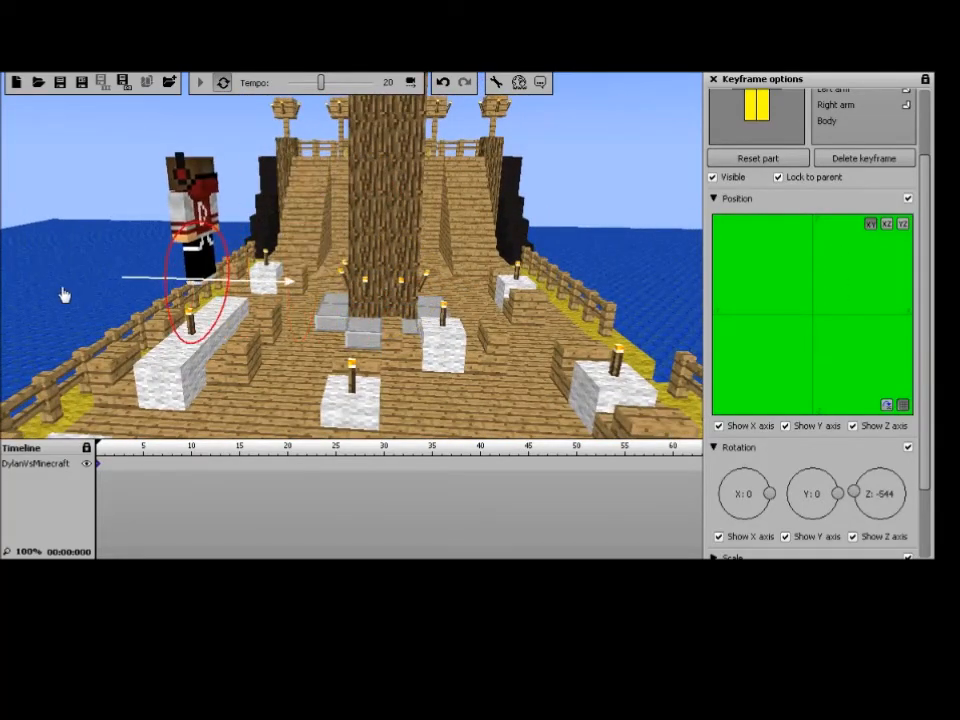
{"action": "left_click_drag", "start_coordinate": [64, 295], "coordinate": [289, 208]}
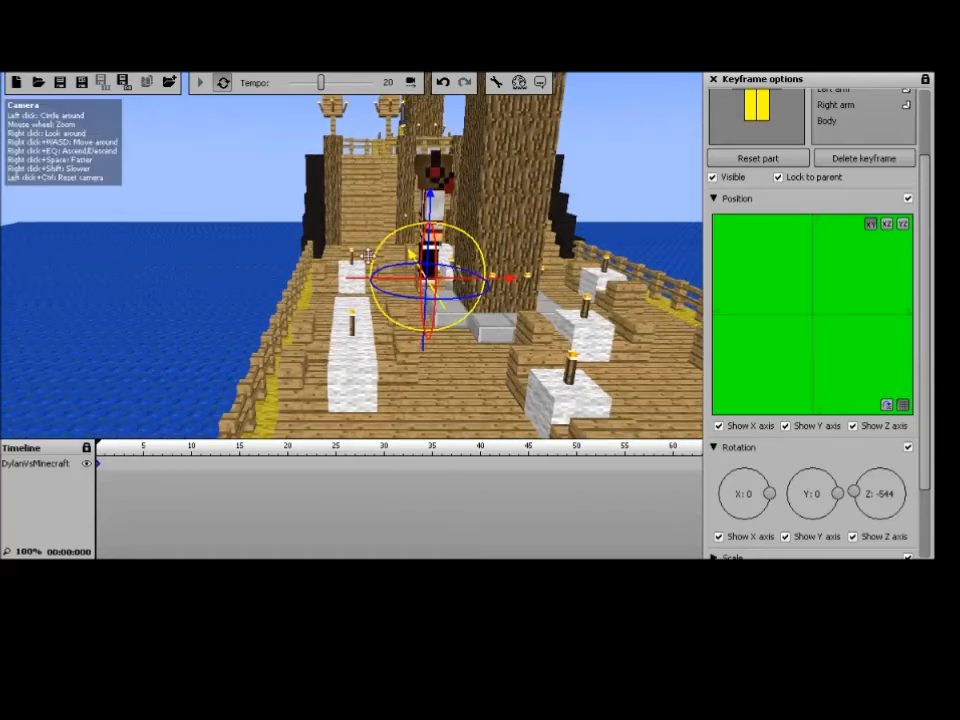
{"action": "left_click_drag", "start_coordinate": [358, 272], "coordinate": [258, 295]}
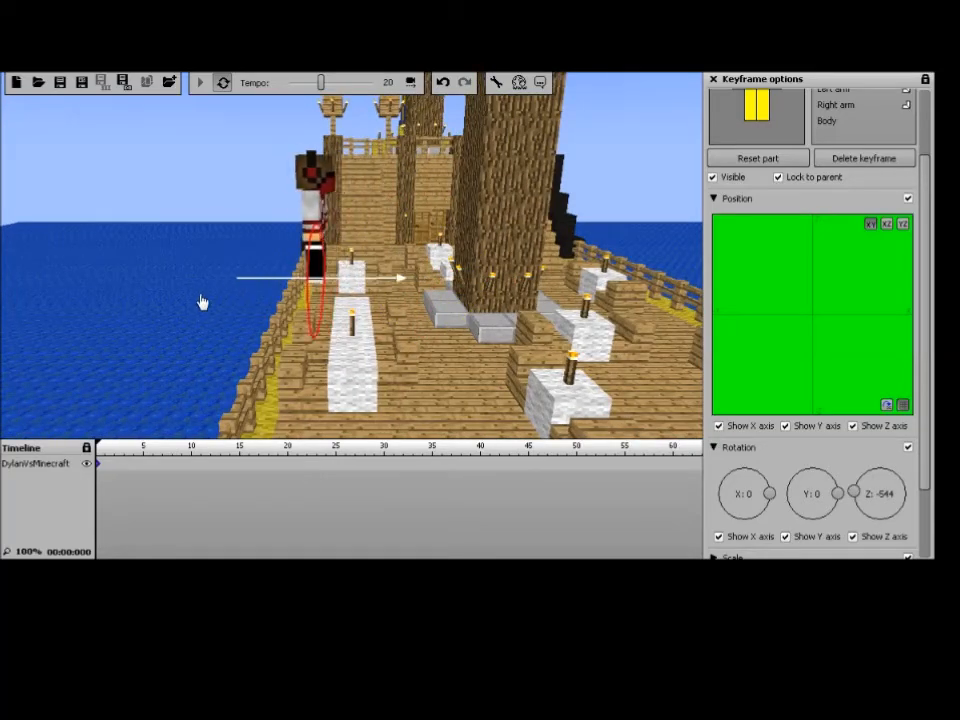
{"action": "left_click_drag", "start_coordinate": [199, 294], "coordinate": [273, 181]}
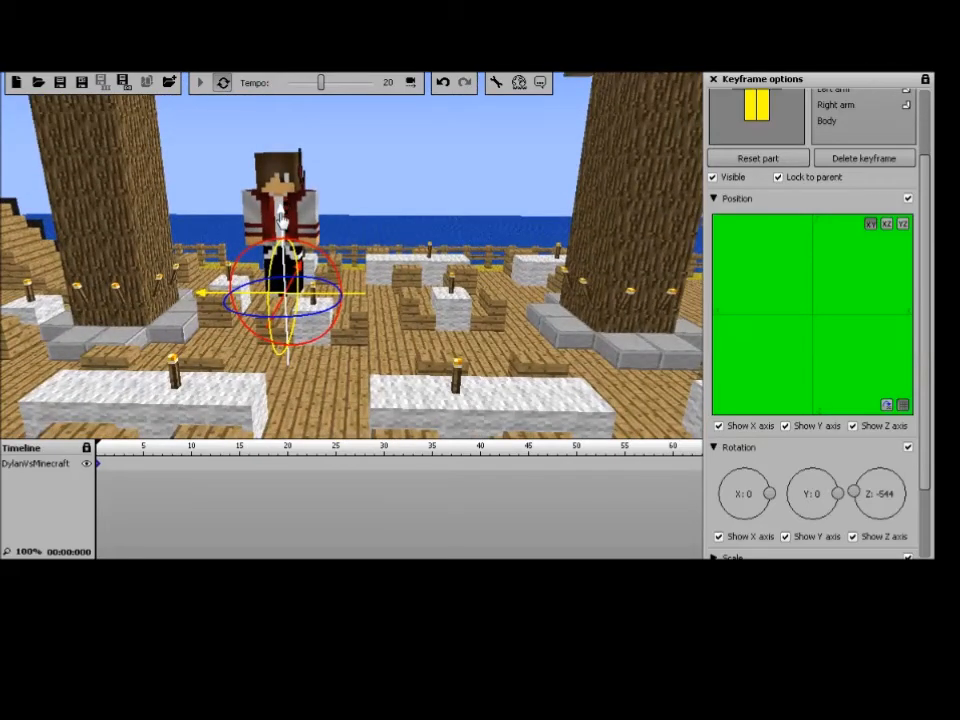
Lower the character vertically until its feet stand on the deck planks between the tables
{"action": "left_click_drag", "start_coordinate": [281, 218], "coordinate": [298, 468]}
{"action": "left_click_drag", "start_coordinate": [345, 250], "coordinate": [285, 350]}
{"action": "key", "text": "w"}
{"action": "right_click_drag", "start_coordinate": [400, 260], "coordinate": [405, 176]}
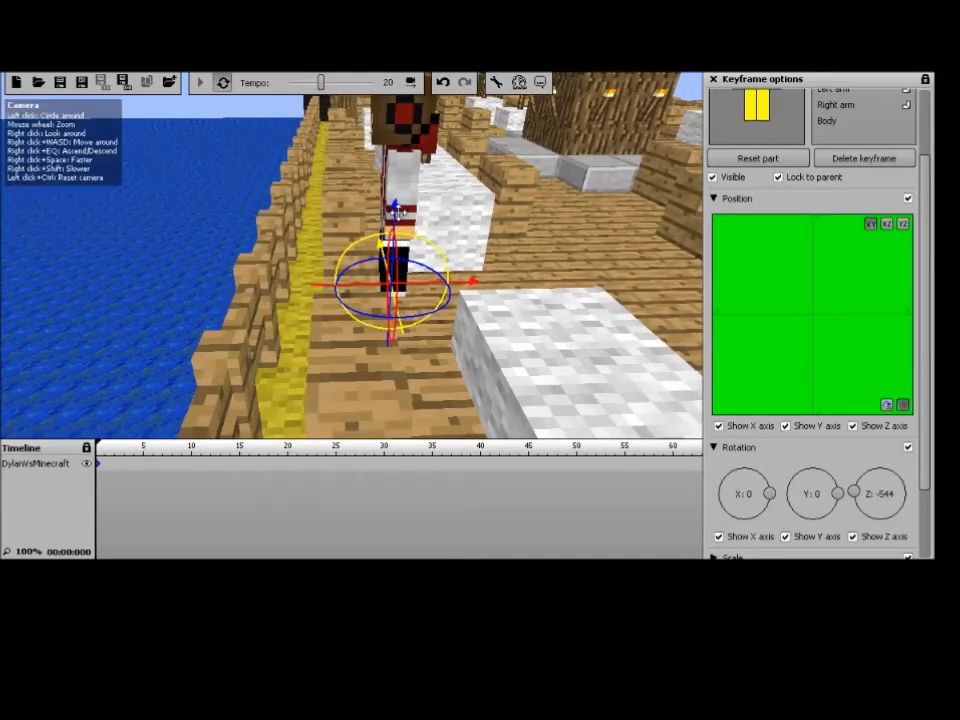
{"action": "left_click_drag", "start_coordinate": [371, 367], "coordinate": [328, 284]}
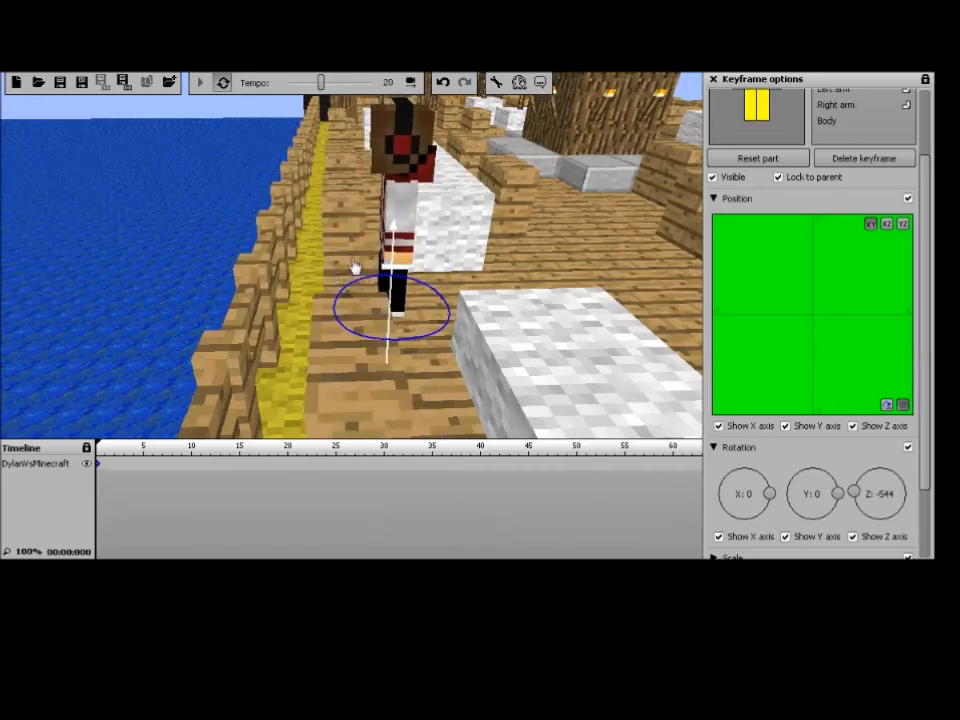
{"action": "key", "text": "d"}
{"action": "right_click_drag", "start_coordinate": [355, 288], "coordinate": [403, 268]}
{"action": "key", "text": "w"}
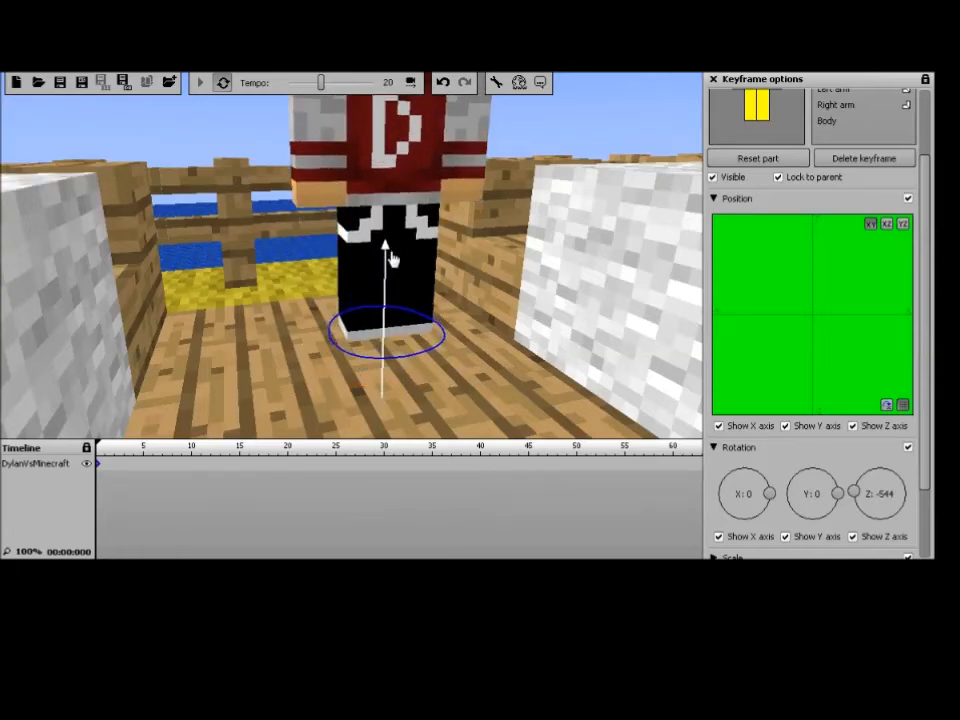
{"action": "mouse_move", "coordinate": [393, 270]}
{"action": "left_mouse_down"}
{"action": "mouse_move", "coordinate": [407, 212]}
{"action": "mouse_move", "coordinate": [400, 268]}
{"action": "left_mouse_up"}
Check the character's place on the deck from outside the ship, and confirm the keyframe options
{"action": "right_click_drag", "start_coordinate": [400, 268], "coordinate": [400, 268]}
{"action": "key", "text": "w"}
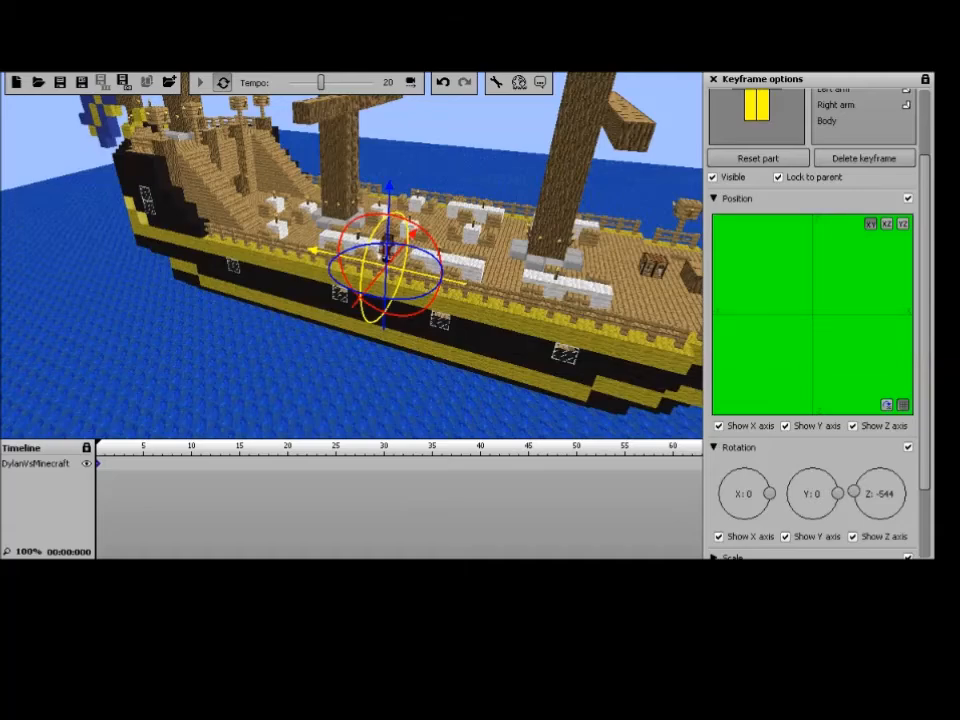
{"action": "right_click_drag", "start_coordinate": [352, 256], "coordinate": [347, 214]}
{"action": "key", "text": "w"}
{"action": "key", "text": "w"}
{"action": "key", "text": "s"}
{"action": "key", "text": "s"}
{"action": "key", "text": "s"}
{"action": "right_click_drag", "start_coordinate": [178, 116], "coordinate": [183, 181]}
{"action": "key", "text": "w"}
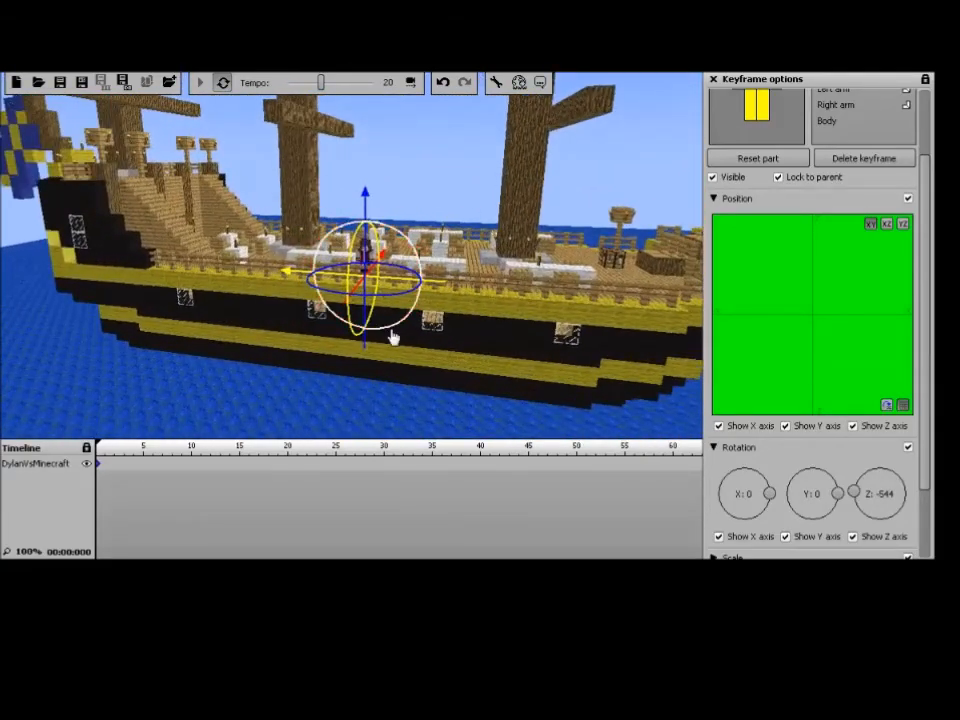
{"action": "left_click_drag", "start_coordinate": [922, 187], "coordinate": [927, 276]}
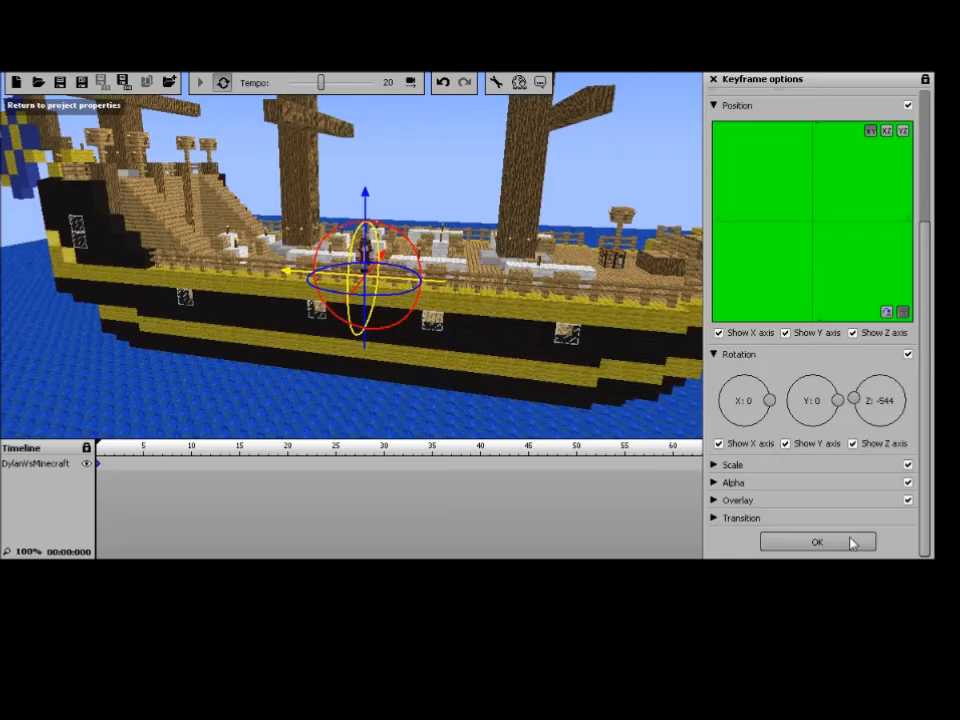
{"action": "left_click", "coordinate": [817, 542]}
Examine the ship from a distance and the character standing behind its side railing
{"action": "right_click_drag", "start_coordinate": [350, 255], "coordinate": [342, 302]}
{"action": "key", "text": "s"}
{"action": "key", "text": "s"}
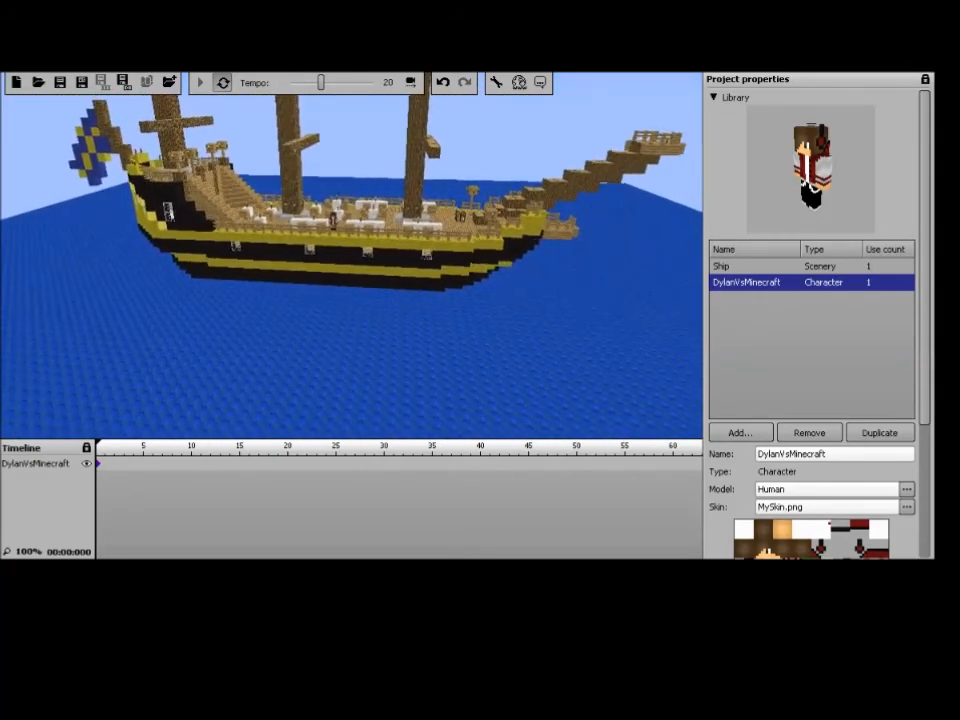
{"action": "key", "text": "w"}
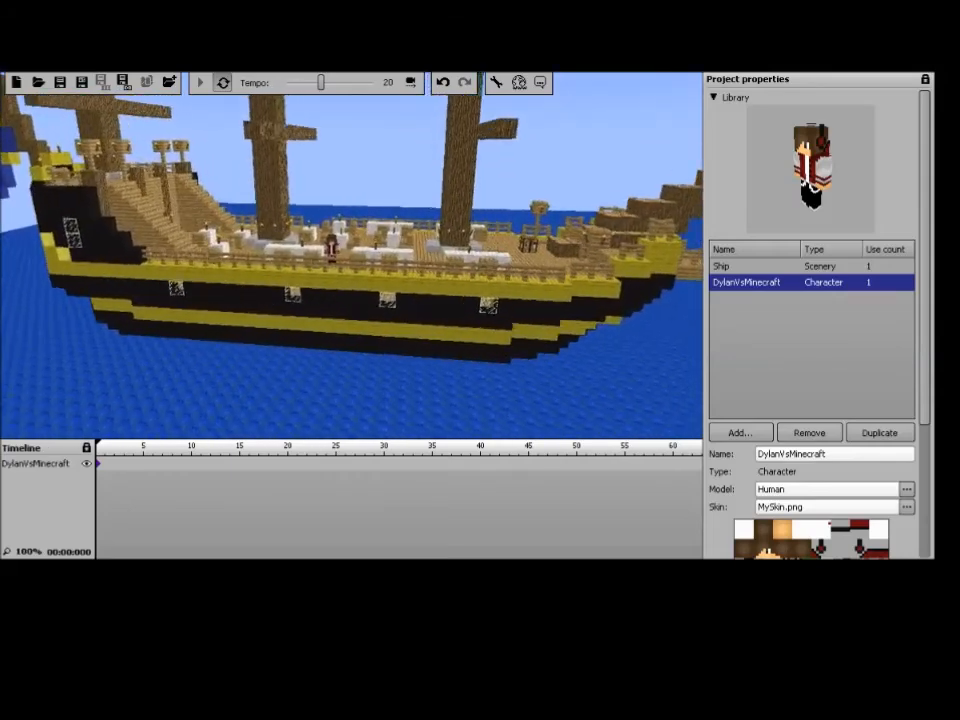
{"action": "key", "text": "w"}
{"action": "right_click_drag", "start_coordinate": [340, 250], "coordinate": [323, 250]}
{"action": "scroll", "coordinate": [350, 255], "scroll_direction": "down", "scroll_amount": 3}
{"action": "scroll", "coordinate": [350, 255], "scroll_direction": "up", "scroll_amount": 3}
{"action": "key", "text": "w"}
{"action": "mouse_move", "coordinate": [350, 255]}
{"action": "right_mouse_down"}
{"action": "mouse_move", "coordinate": [500, 255]}
{"action": "mouse_move", "coordinate": [485, 195]}
{"action": "mouse_move", "coordinate": [400, 140]}
{"action": "mouse_move", "coordinate": [365, 250]}
{"action": "mouse_move", "coordinate": [446, 141]}
{"action": "mouse_move", "coordinate": [457, 228]}
{"action": "mouse_move", "coordinate": [420, 260]}
{"action": "right_mouse_up"}
{"action": "key", "text": "s"}
{"action": "key", "text": "w"}
{"action": "key", "text": "w"}
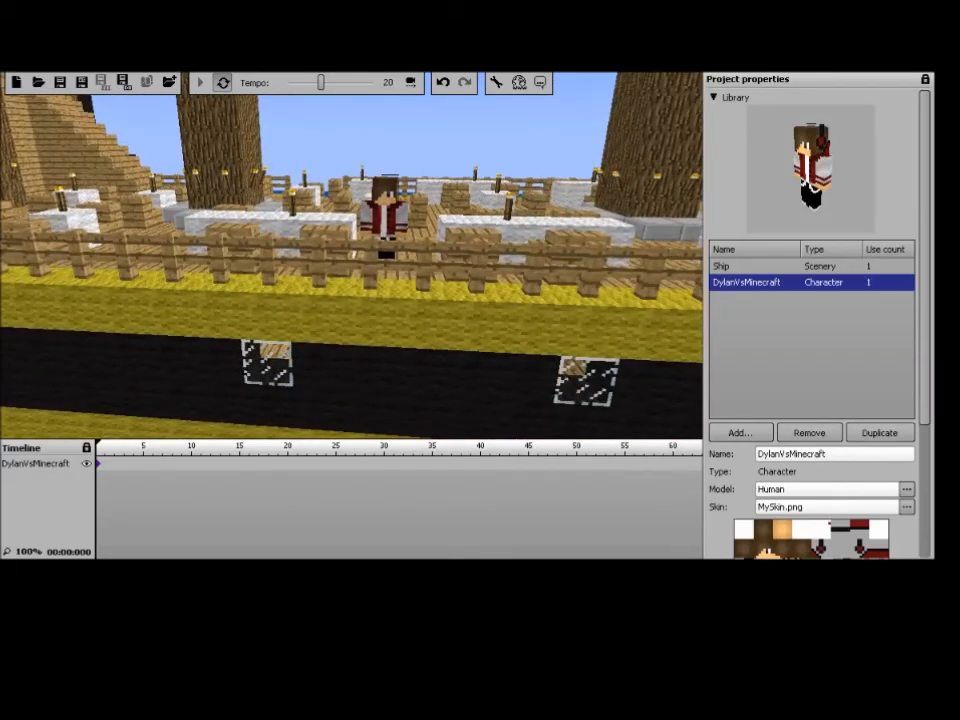
{"action": "right_click_drag", "start_coordinate": [420, 260], "coordinate": [418, 259]}
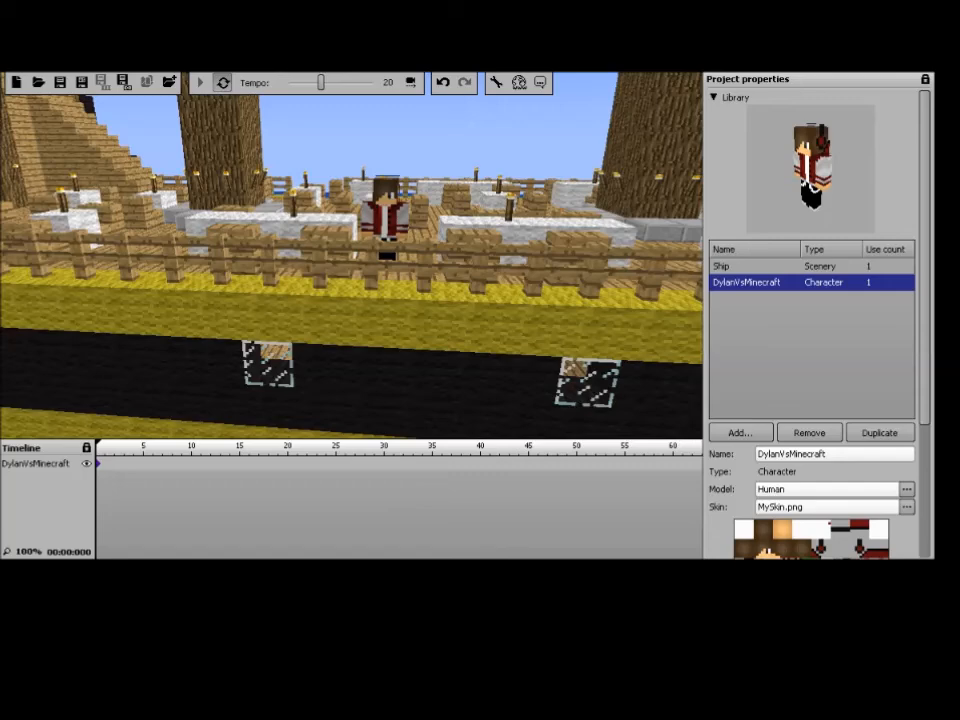
Examine the front of the character up close on the deck between the tables
{"action": "scroll", "coordinate": [351, 255], "scroll_direction": "down", "scroll_amount": 4}
{"action": "scroll", "coordinate": [351, 255], "scroll_direction": "up", "scroll_amount": 8}
{"action": "right_click_drag", "start_coordinate": [351, 255], "coordinate": [338, 222]}
{"action": "key", "text": "w"}
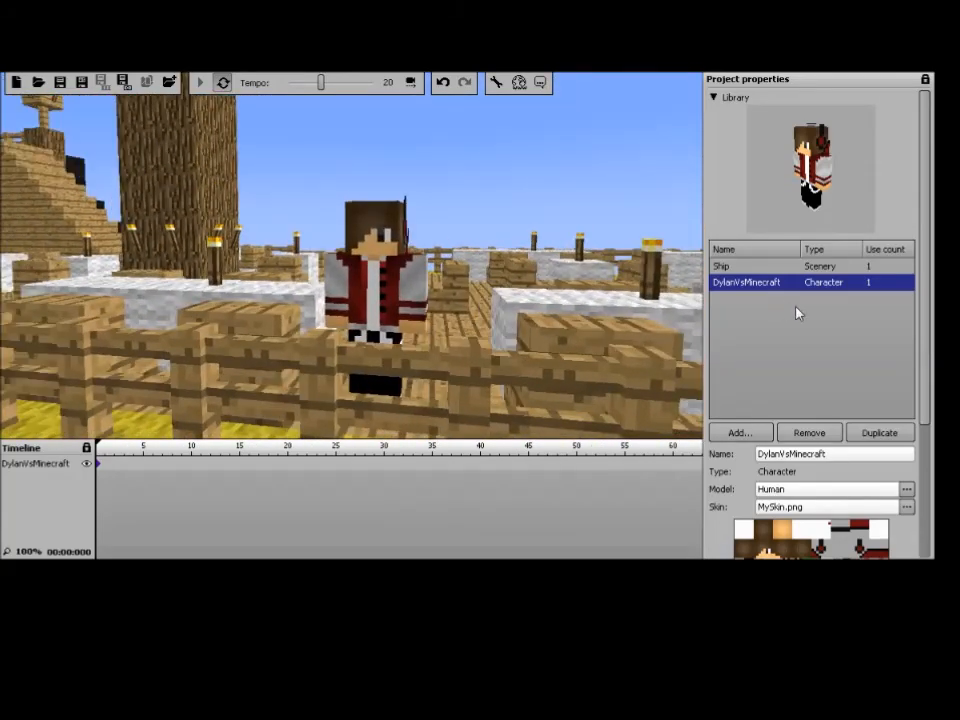
{"action": "left_click_drag", "start_coordinate": [925, 312], "coordinate": [917, 208]}
{"action": "right_click_drag", "start_coordinate": [456, 200], "coordinate": [402, 209]}
{"action": "key", "text": "d"}
{"action": "key", "text": "w"}
{"action": "key", "text": "s"}
{"action": "key", "text": "w"}
{"action": "key", "text": "s"}
{"action": "key", "text": "a"}
{"action": "key", "text": "w"}
{"action": "key", "text": "s"}
{"action": "mouse_move", "coordinate": [350, 260]}
{"action": "right_mouse_down"}
{"action": "mouse_move", "coordinate": [270, 268]}
{"action": "mouse_move", "coordinate": [312, 244]}
{"action": "mouse_move", "coordinate": [340, 246]}
{"action": "mouse_move", "coordinate": [352, 264]}
{"action": "right_mouse_up"}
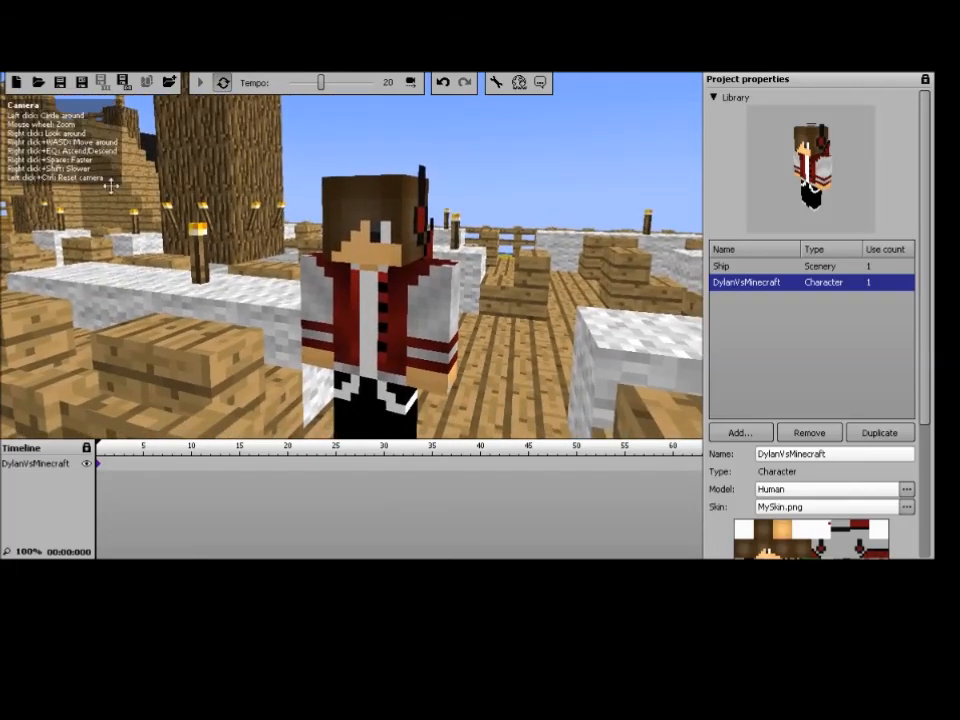